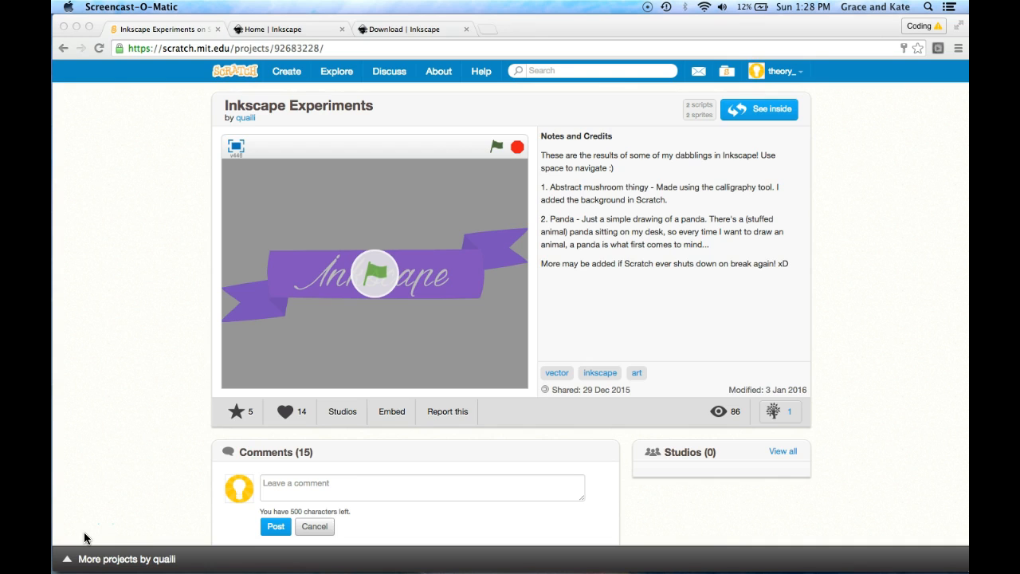
Run the Inkscape Experiments project on Scratch and page through its mushroom and panda drawings.
click(246, 333)
click(381, 287)
click(381, 288)
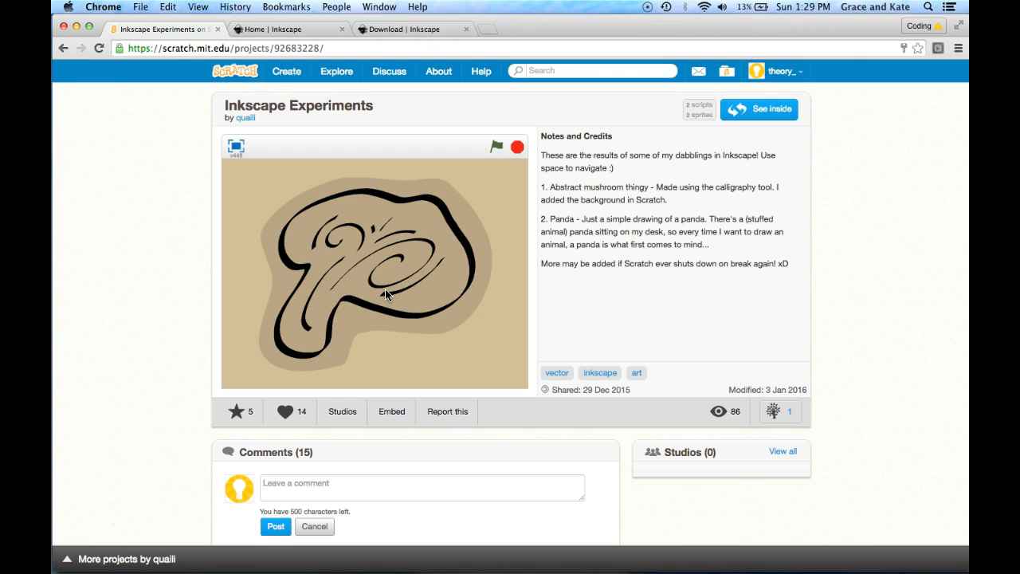
key(space)
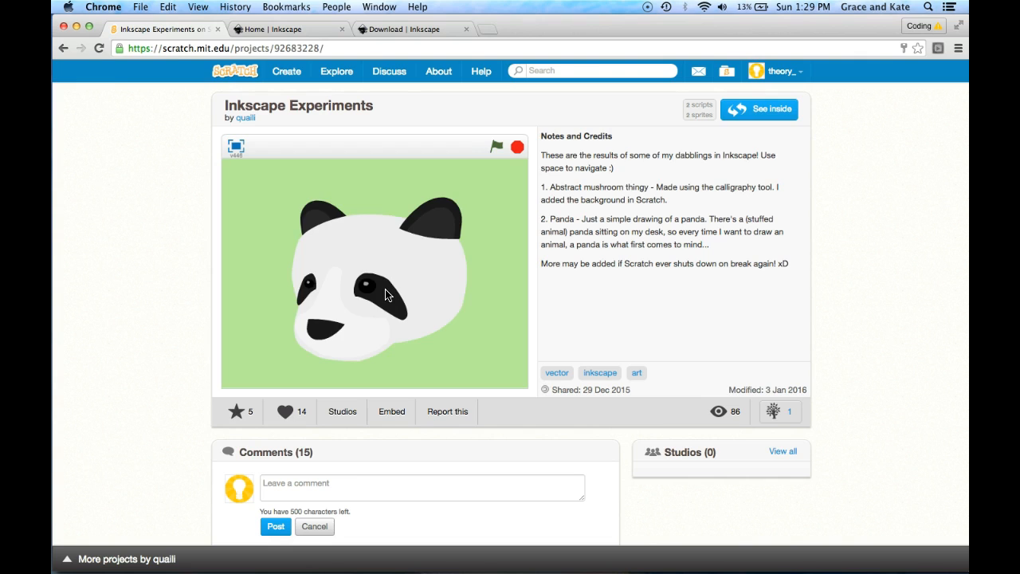
click(358, 258)
click(439, 171)
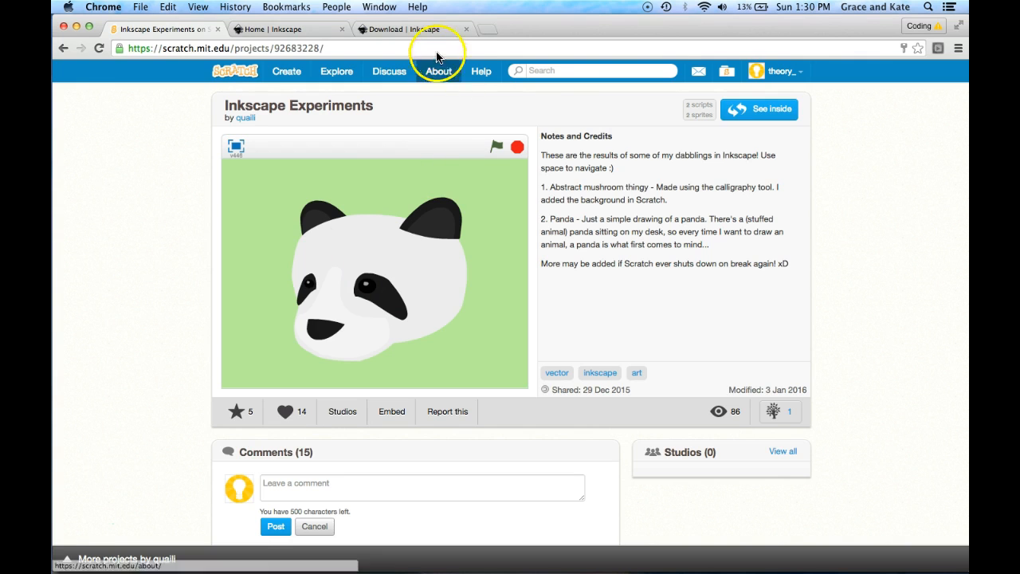
Load the Inkscape home page from the shortened address inkscape.org.
click(403, 29)
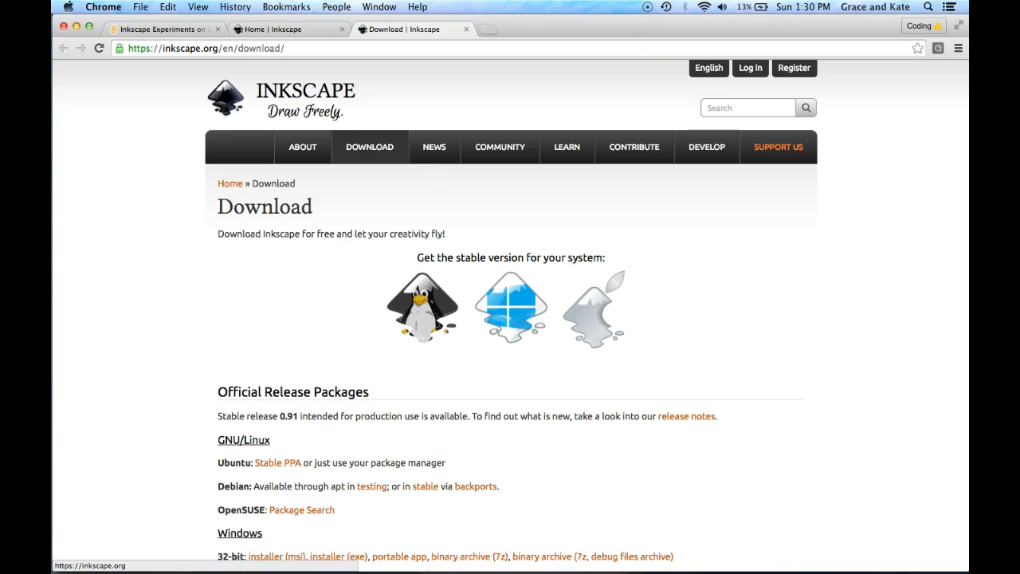
click(271, 35)
click(250, 47)
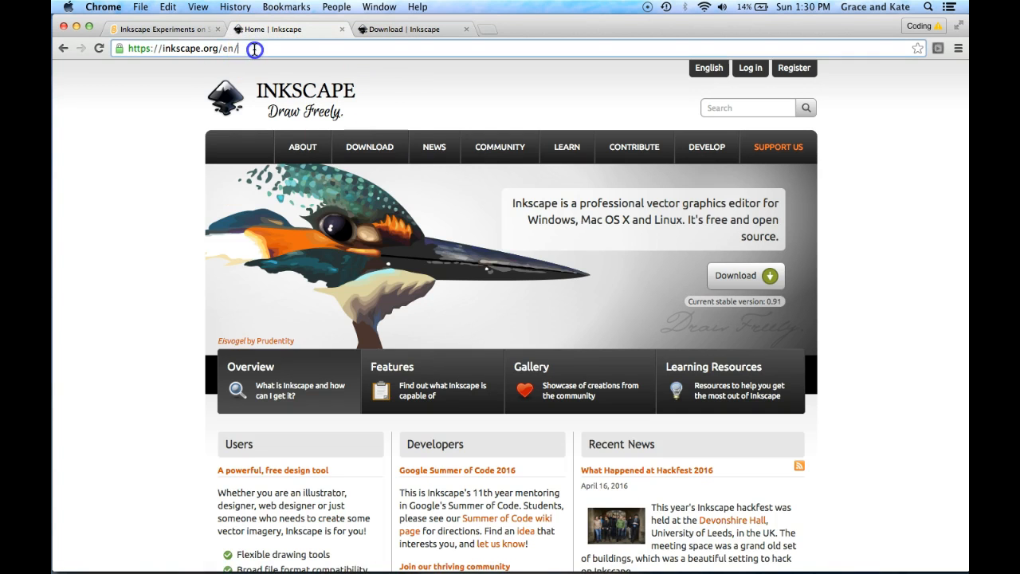
drag(253, 48, 222, 48)
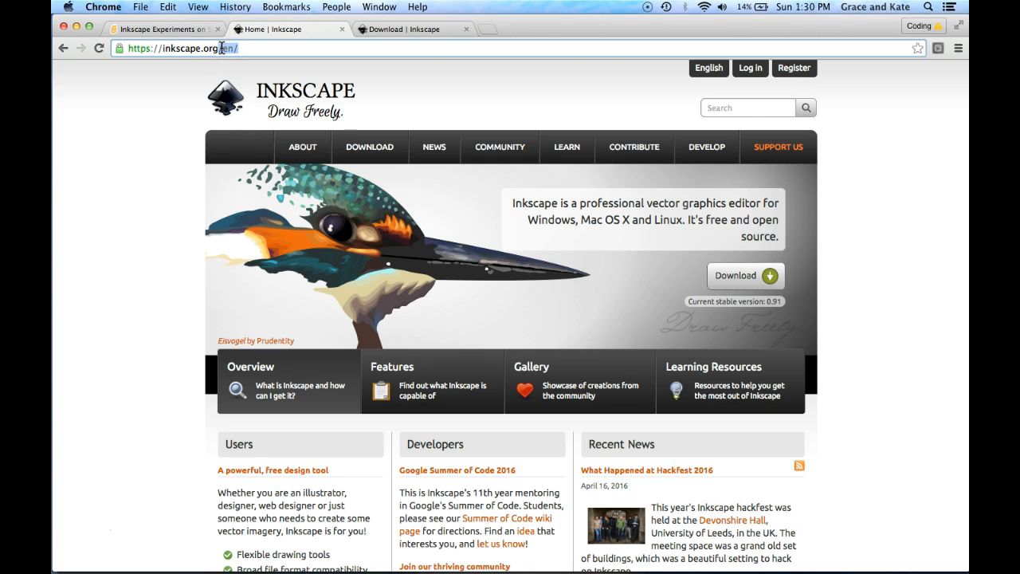
key(BackSpace)
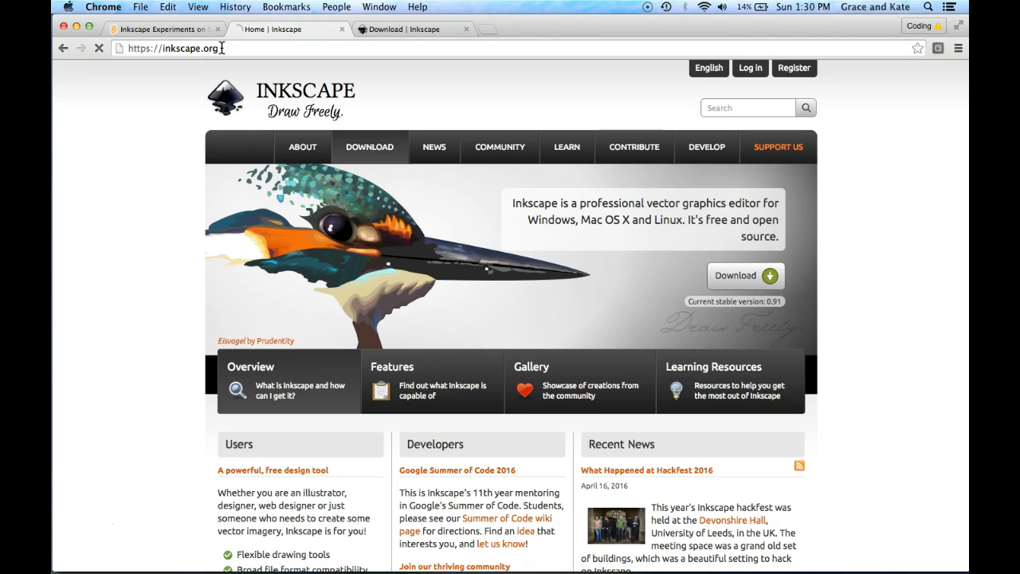
key(Return)
Examine the Inkscape site's download options and the official release packages for Linux, Windows and Mac OS X.
click(361, 147)
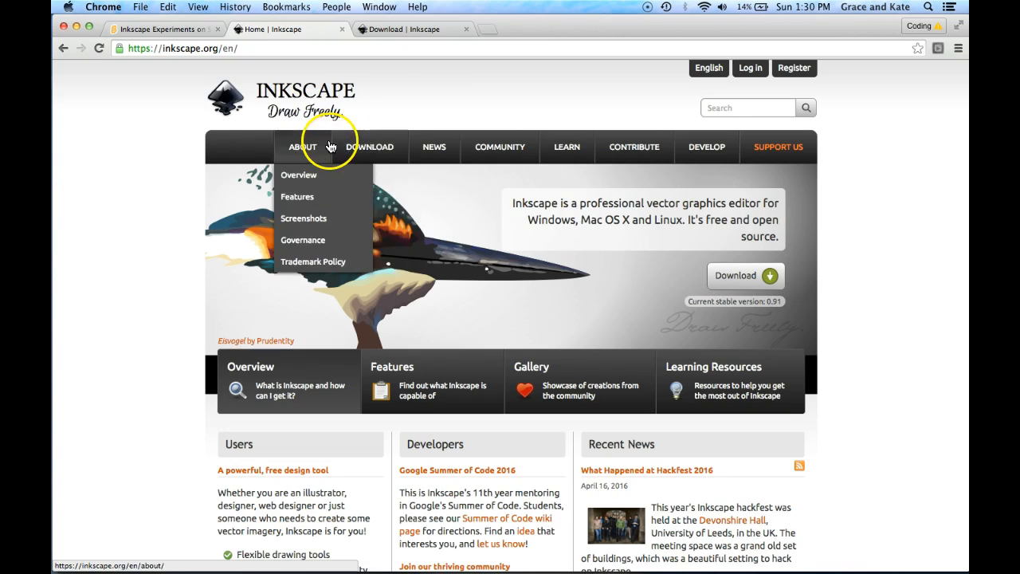
mouse_move(356, 155)
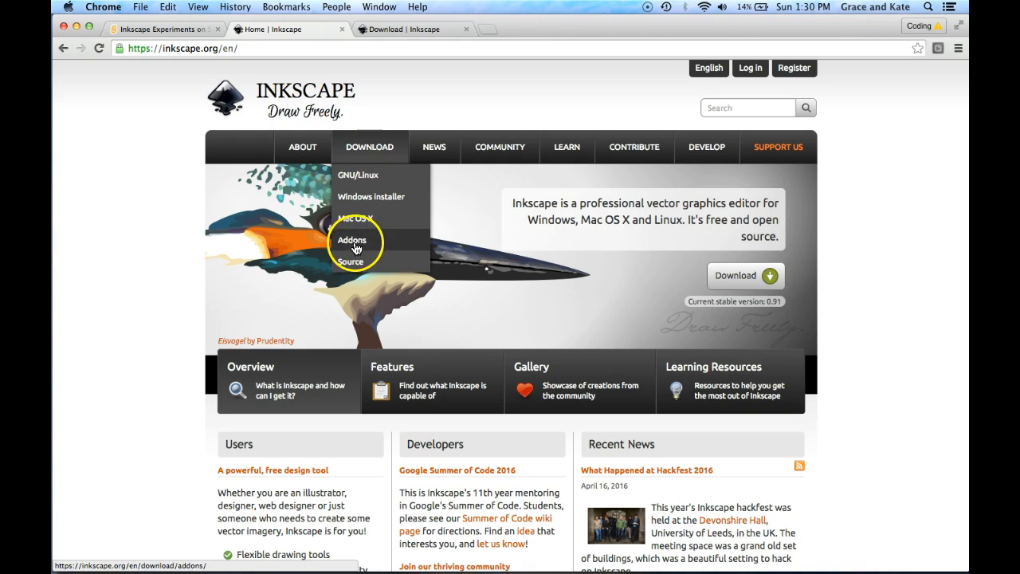
mouse_move(373, 134)
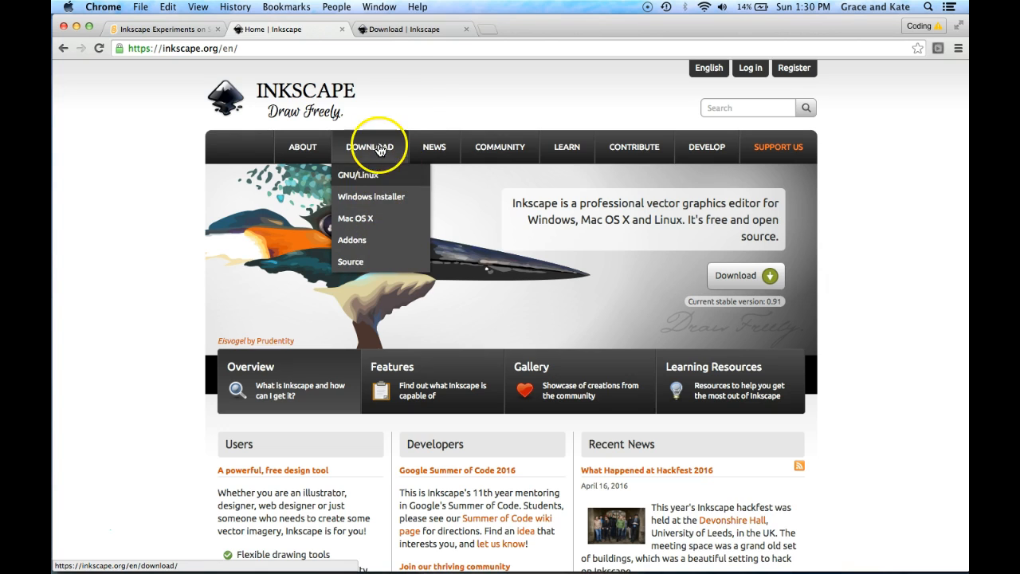
click(405, 29)
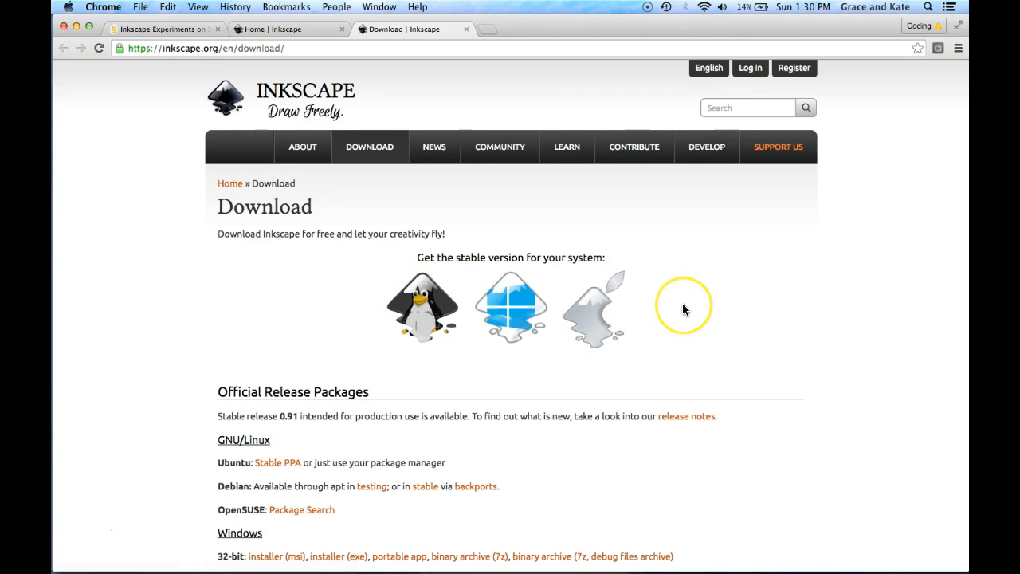
scroll(683, 306, down, 3)
scroll(682, 309, down, 5)
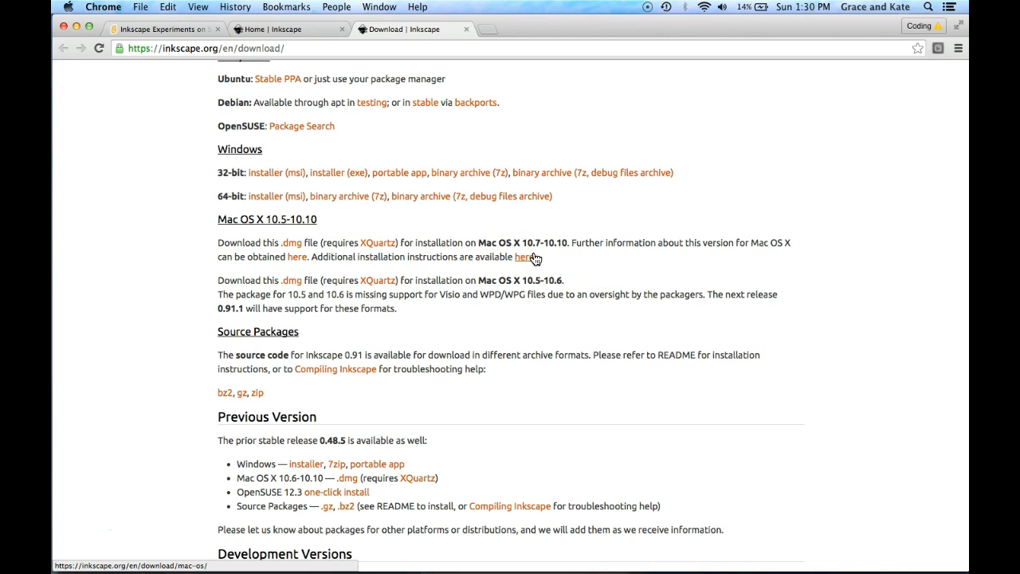
scroll(534, 256, down, 3)
scroll(534, 255, up, 3)
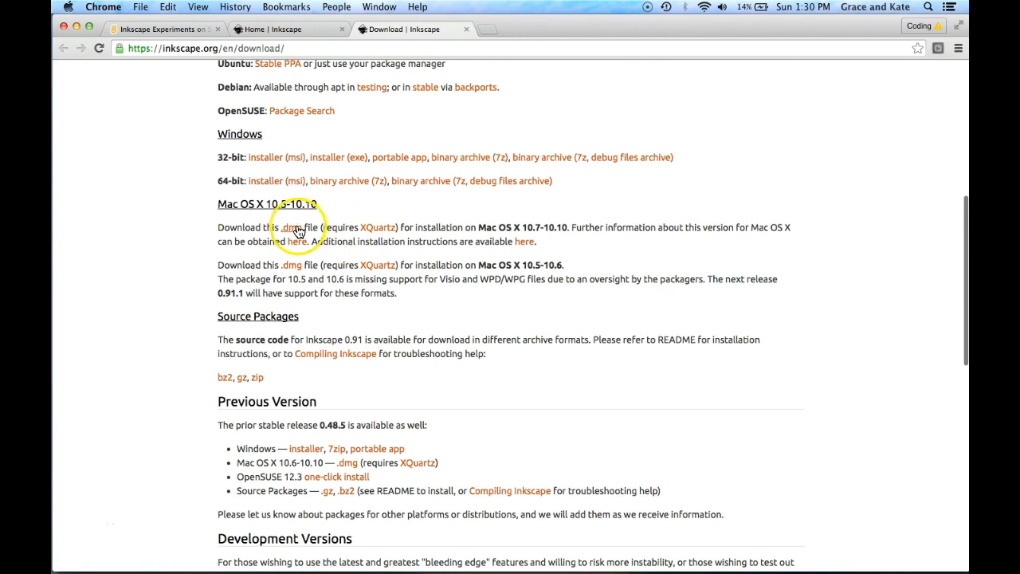
scroll(317, 168, down, 2)
scroll(316, 168, up, 5)
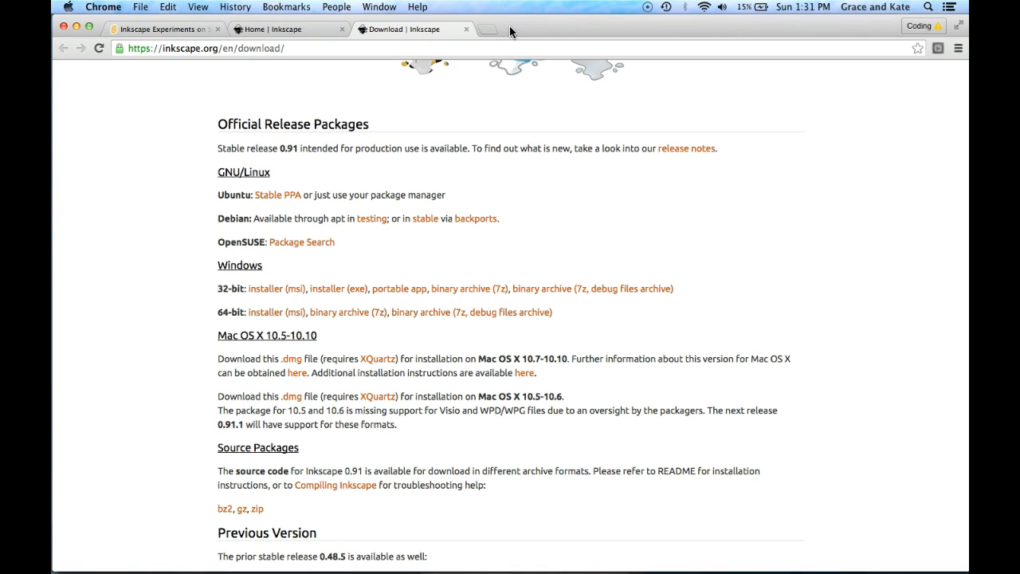
Move the browser window aside and switch to Inkscape, shifting its window to reveal the desktop shortcut and then restoring it.
drag(509, 26, 533, 190)
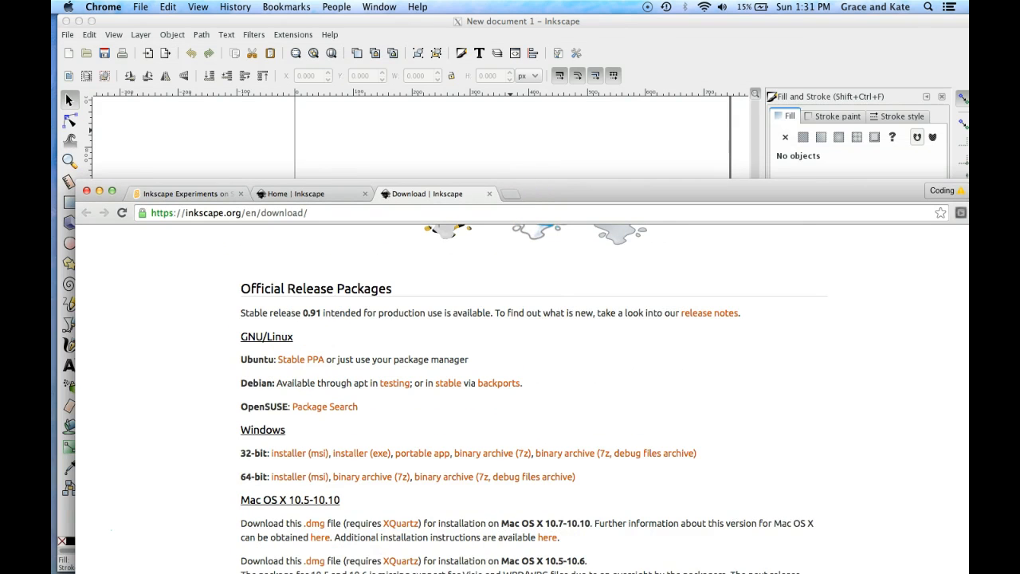
click(451, 19)
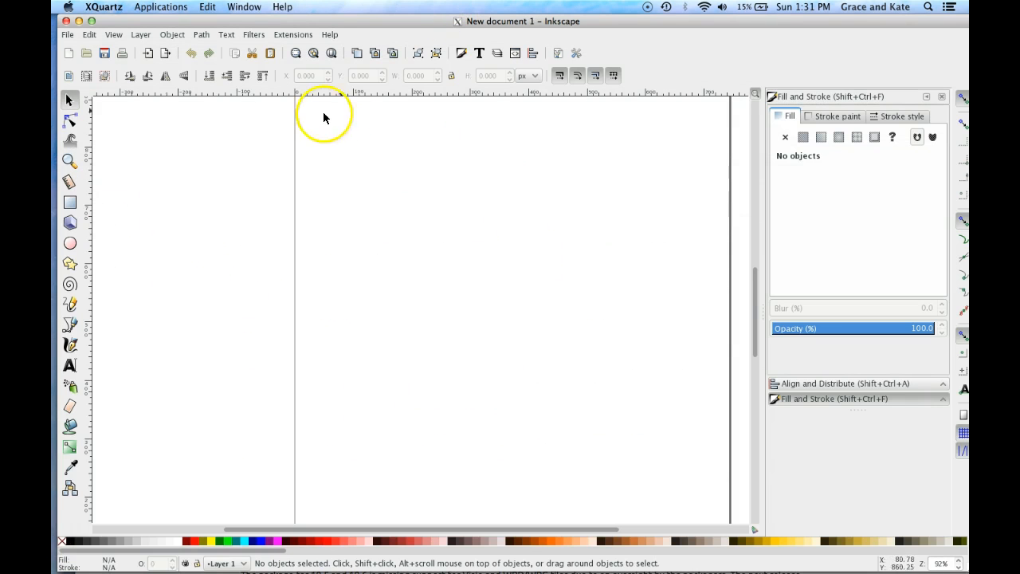
drag(138, 23, 295, 189)
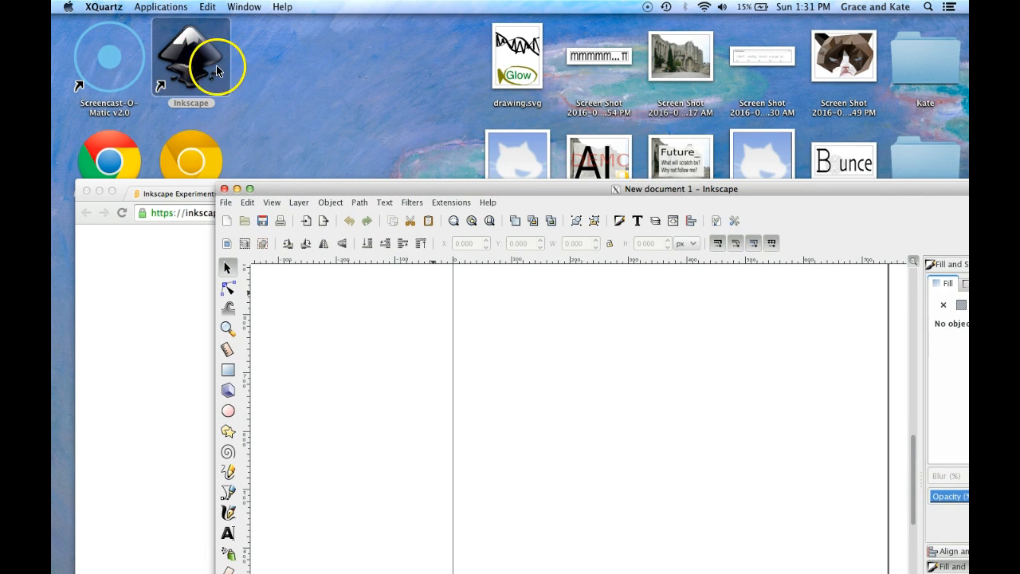
drag(326, 188, 195, 20)
double_click(394, 18)
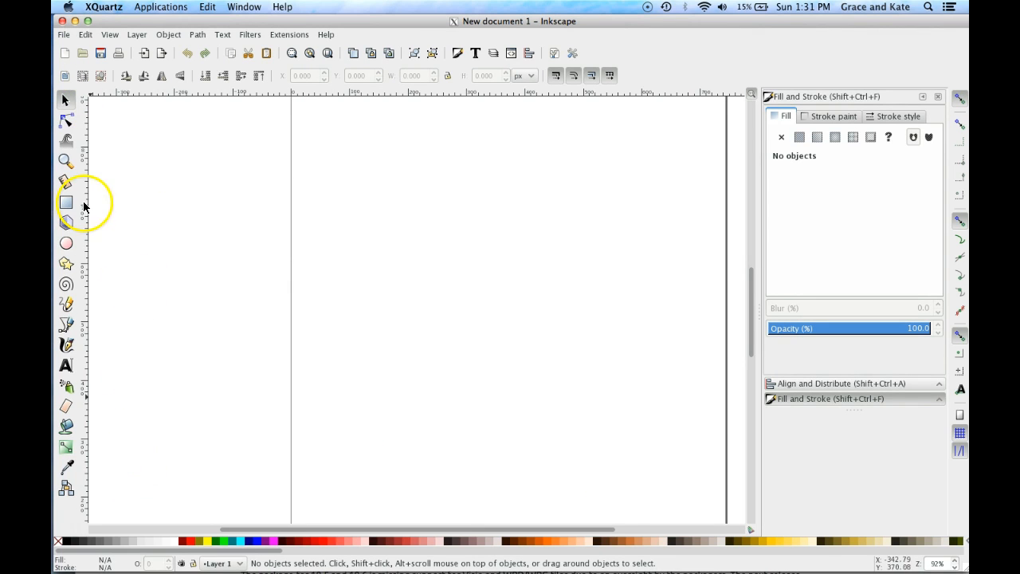
Set the page's custom width to 297 mm in the document properties and iconify that dock.
click(72, 160)
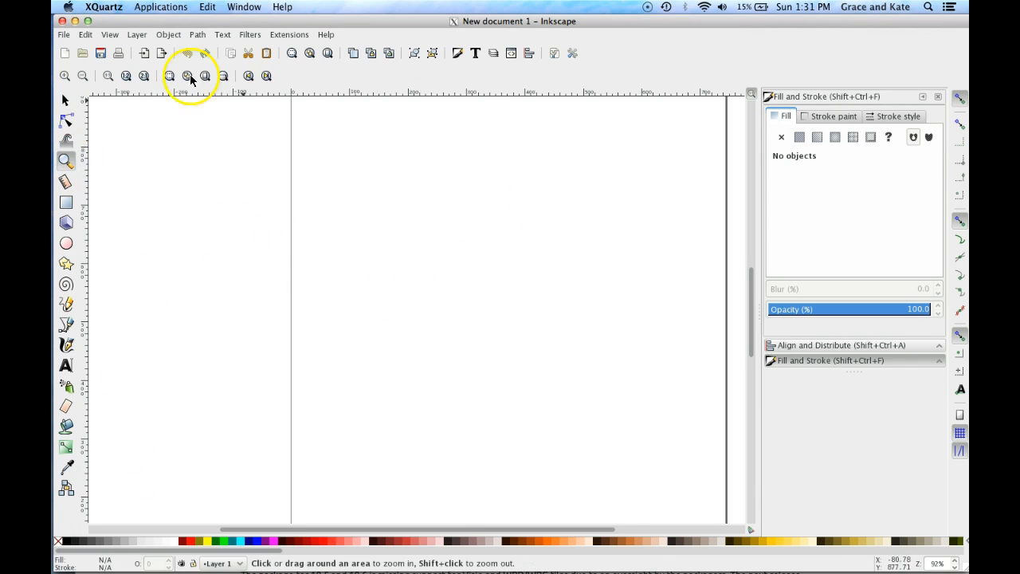
click(82, 76)
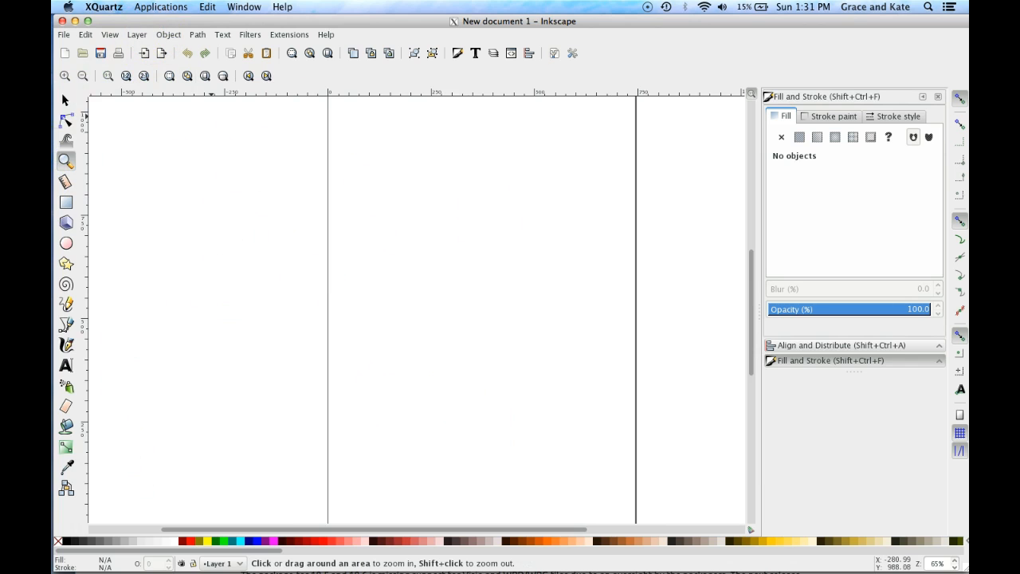
click(81, 76)
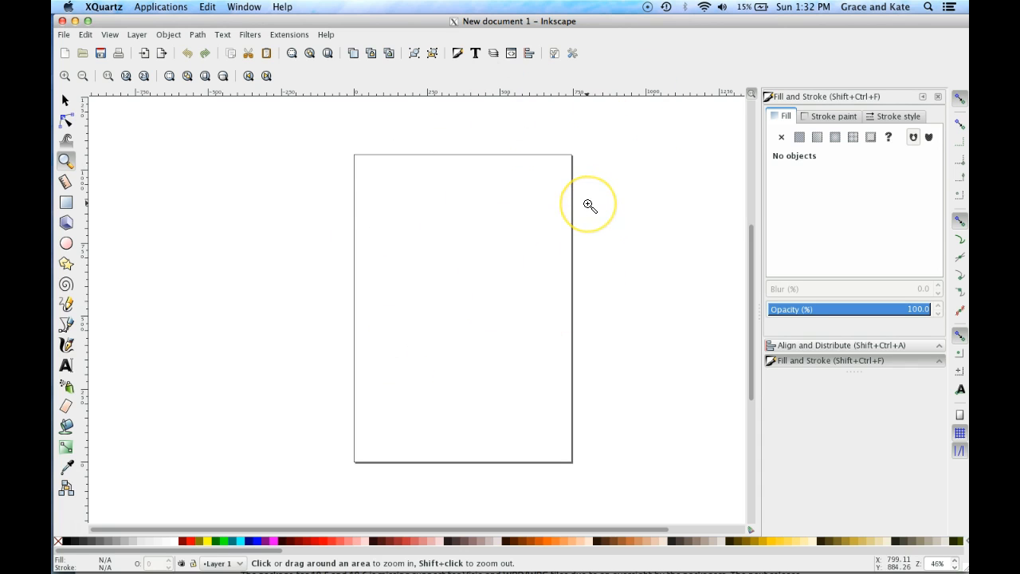
click(63, 35)
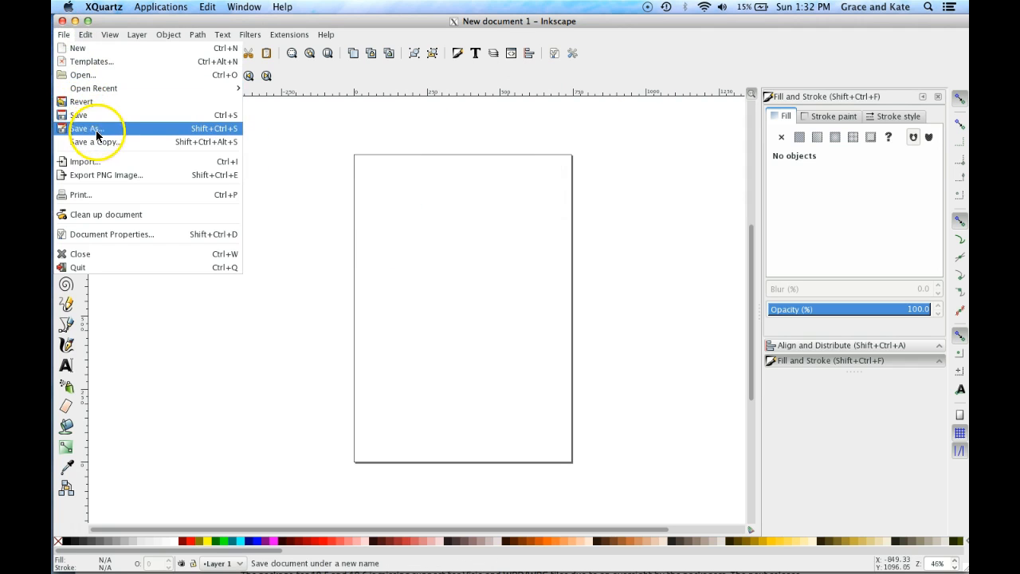
click(134, 234)
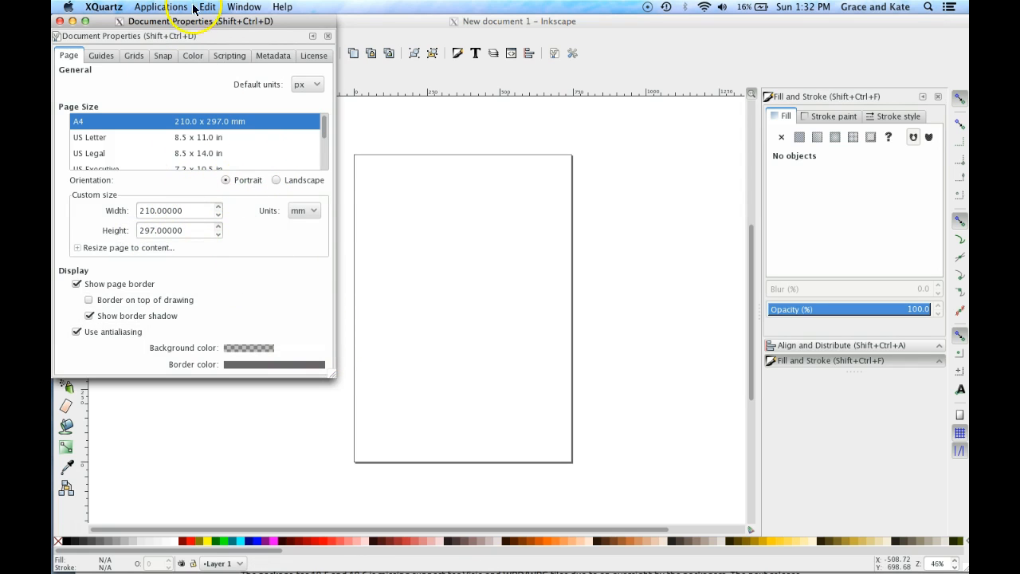
drag(212, 24, 438, 139)
drag(456, 170, 436, 133)
double_click(434, 309)
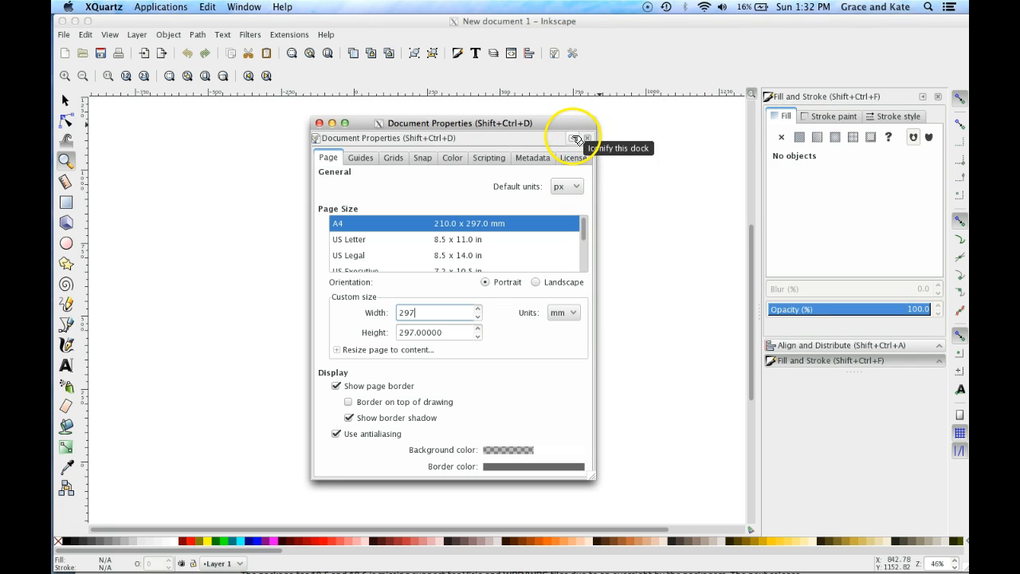
click(577, 138)
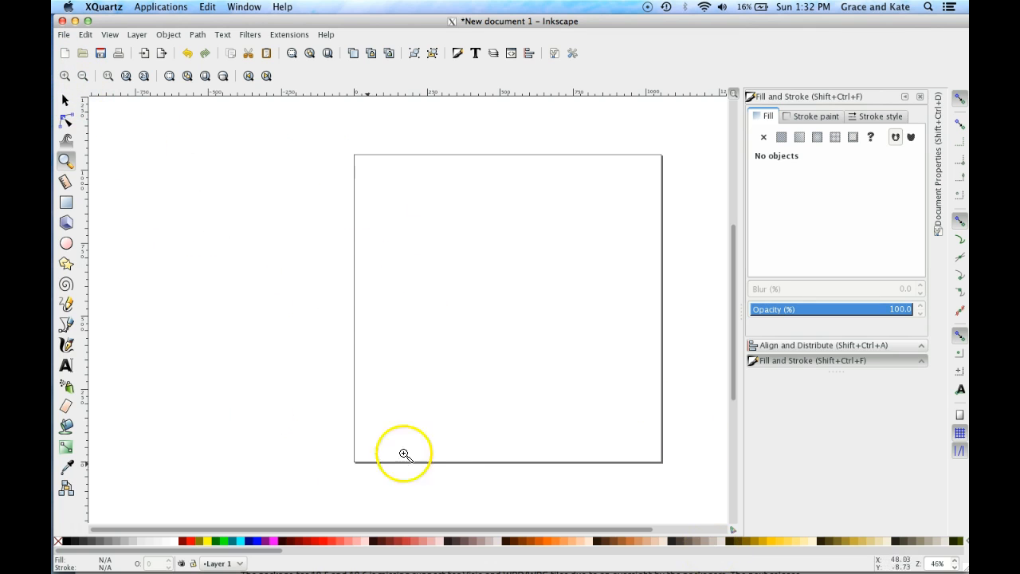
Activate the Rectangle tool for drawing on the page.
drag(214, 533, 292, 532)
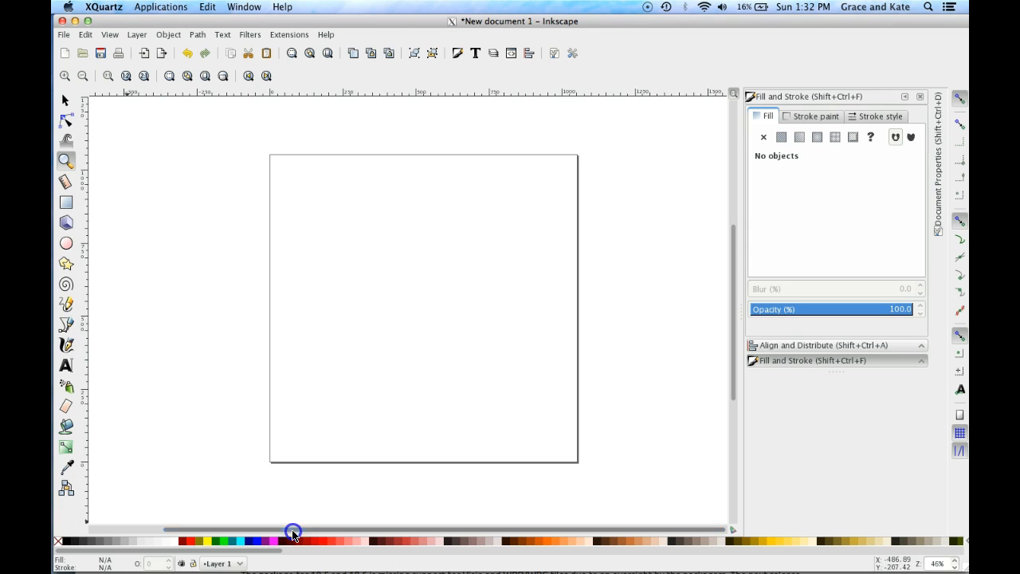
click(67, 204)
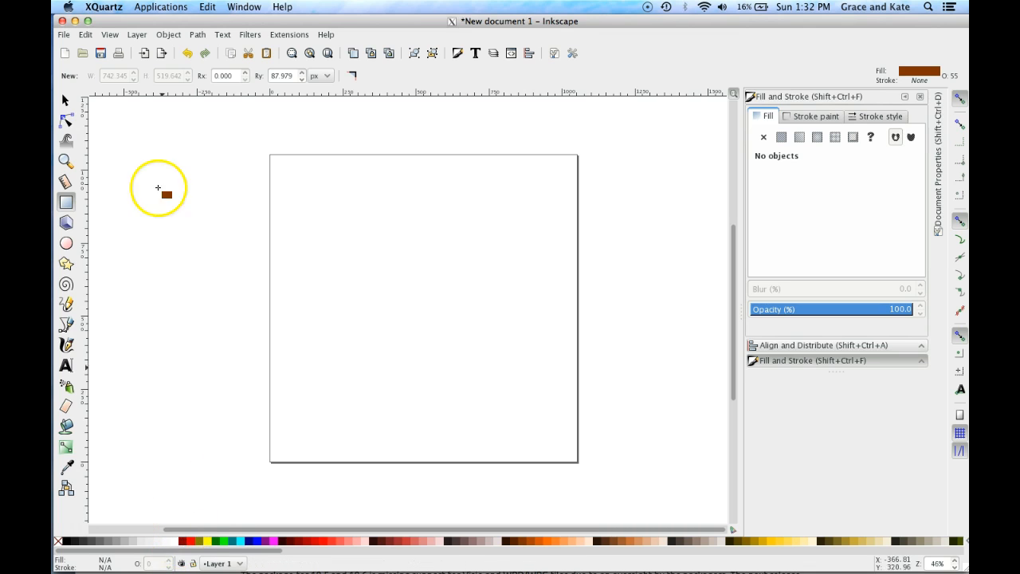
Switch to Chrome, open the signed-in account's Scratch profile and highlight the logo designer's credit in the About me text.
drag(112, 28, 264, 39)
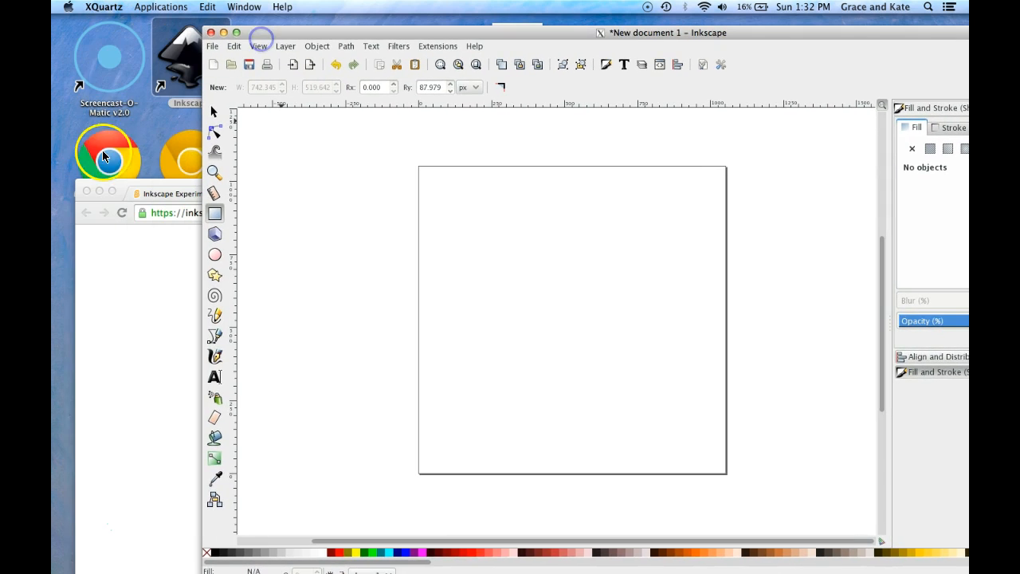
click(125, 190)
drag(303, 176, 255, 10)
click(135, 29)
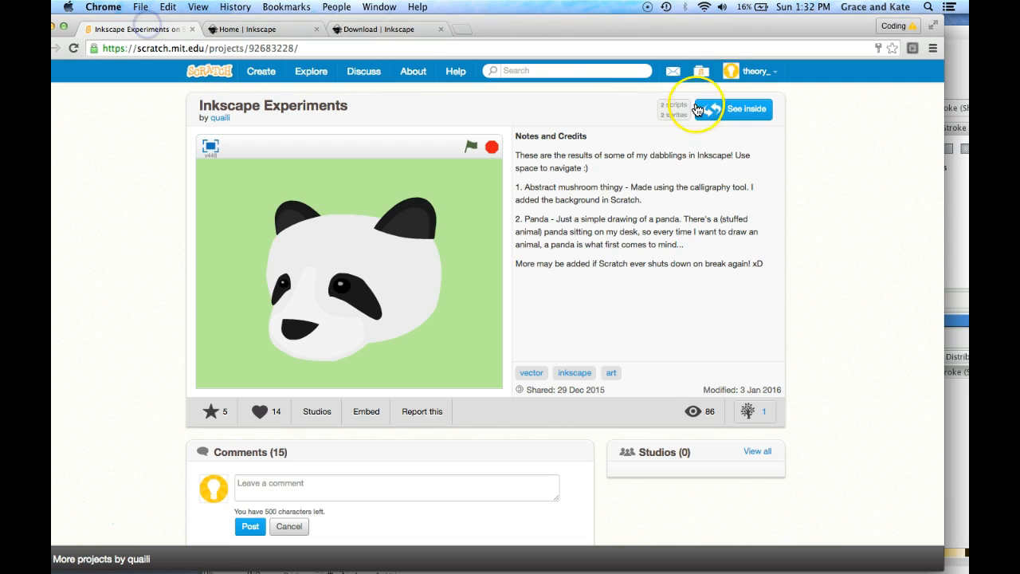
click(734, 72)
click(701, 93)
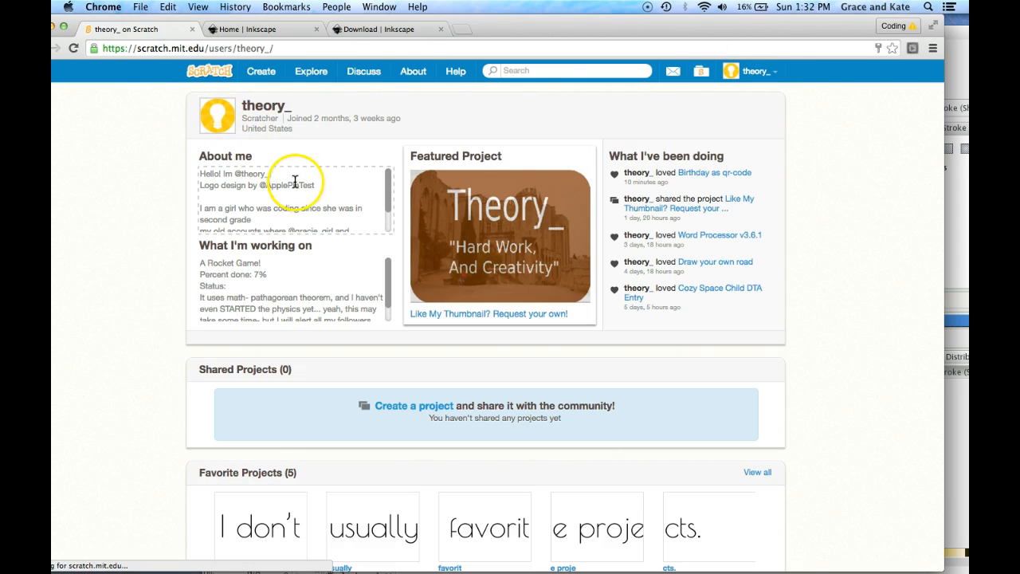
drag(315, 185, 258, 187)
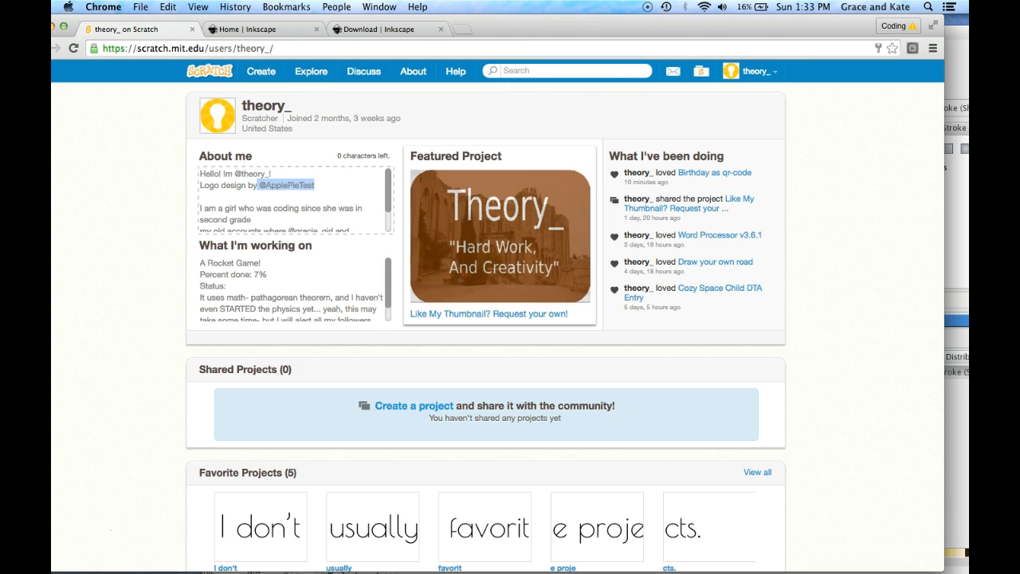
Switch back to Inkscape and draw a teal rounded rectangle over nearly the whole page, undoing the extra small rectangle.
drag(499, 33, 547, 41)
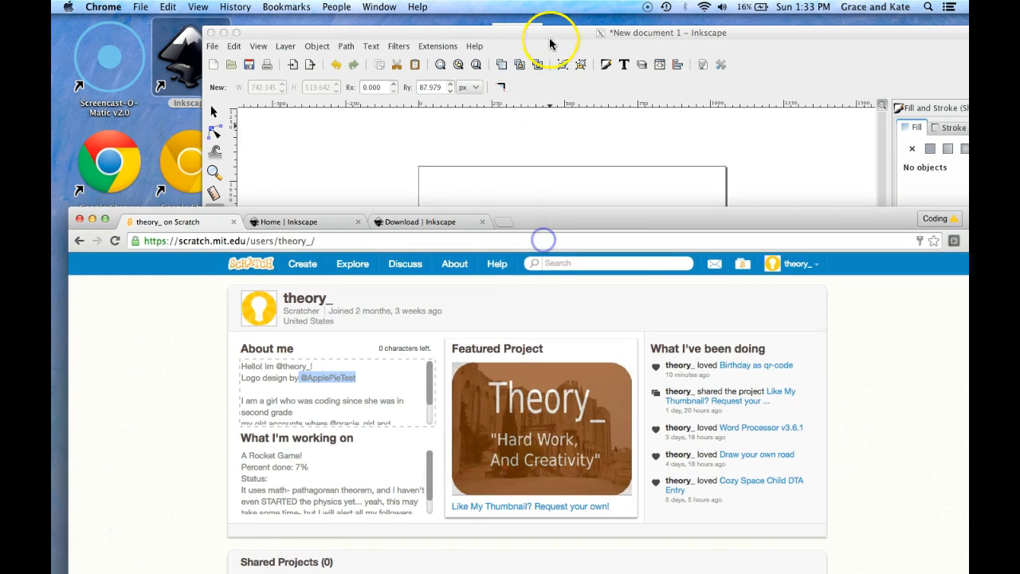
click(547, 41)
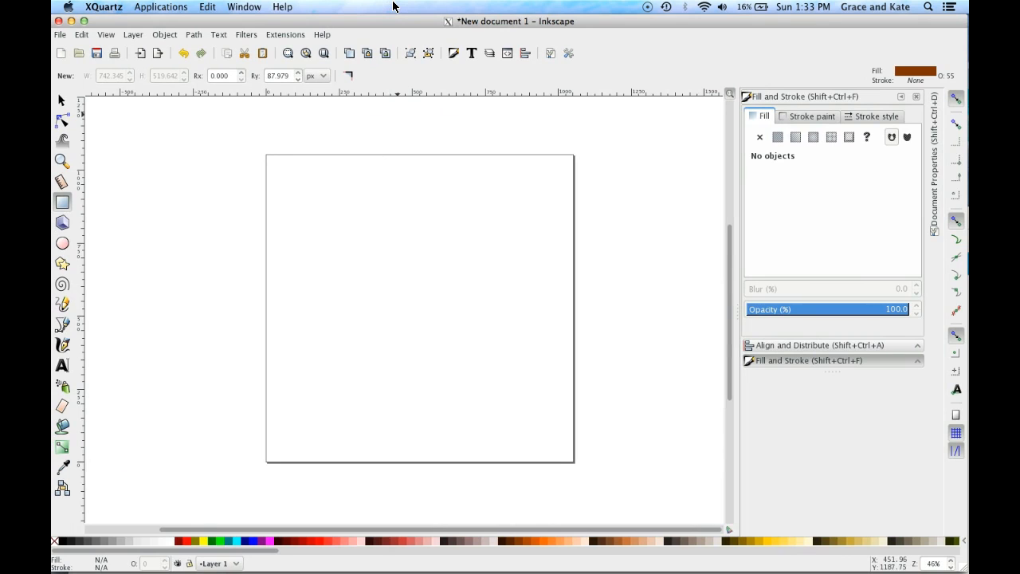
click(232, 543)
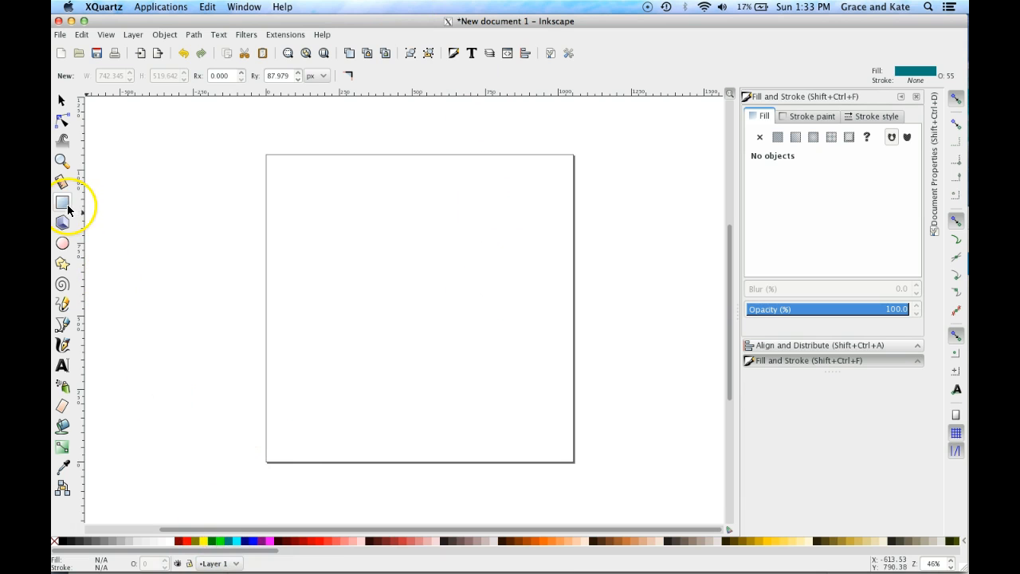
drag(270, 459, 581, 155)
drag(513, 244, 433, 246)
key(ctrl+z)
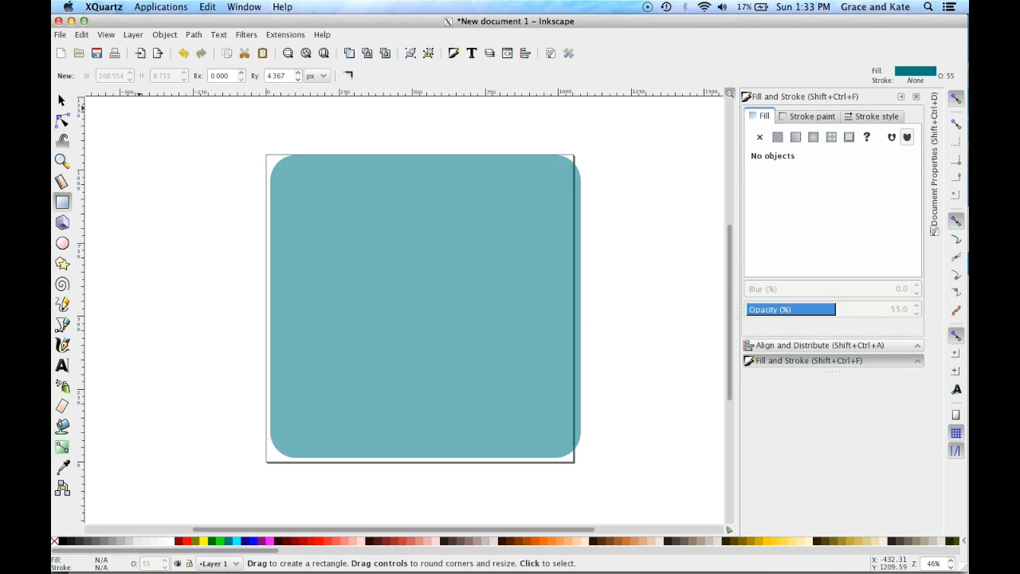
Move and resize the teal rounded rectangle to about 1059 by 1050 px so it covers the whole page.
key(s)
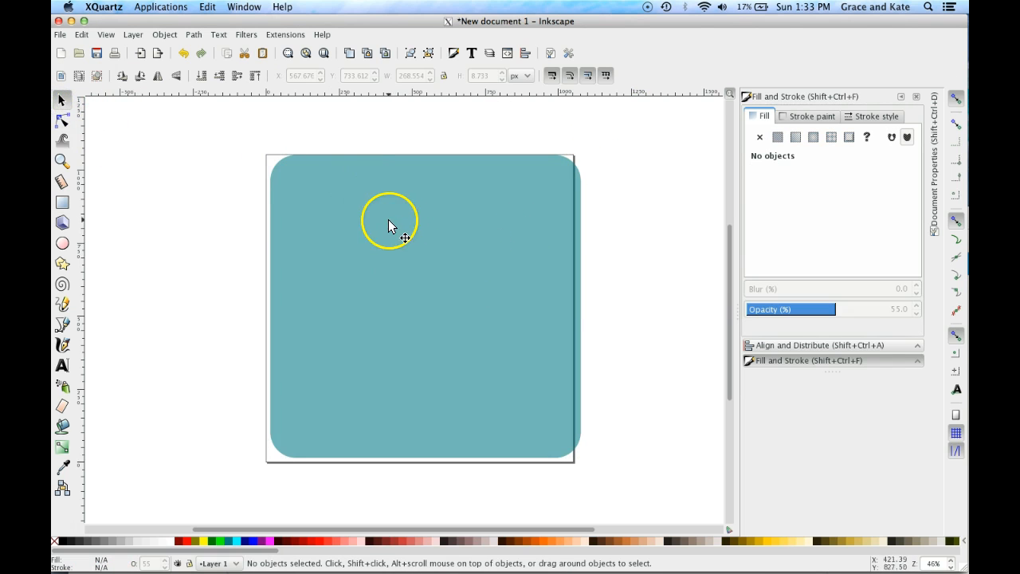
drag(393, 225, 389, 225)
drag(576, 306, 576, 306)
drag(420, 467, 419, 471)
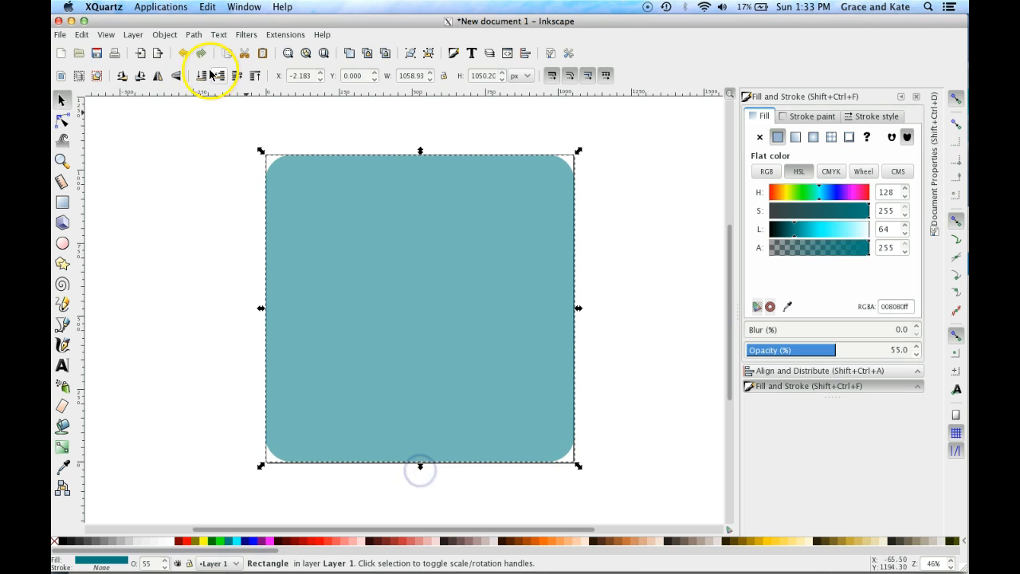
Try square corners and full circular rounding on the teal rectangle, and return its corners to moderate rounding.
click(62, 120)
drag(575, 181, 577, 158)
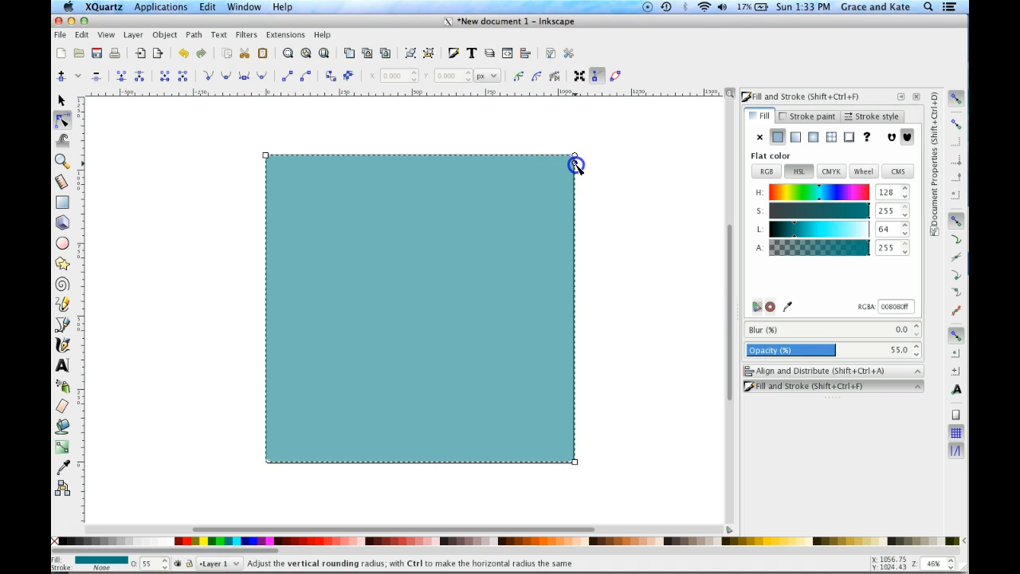
drag(576, 173, 576, 338)
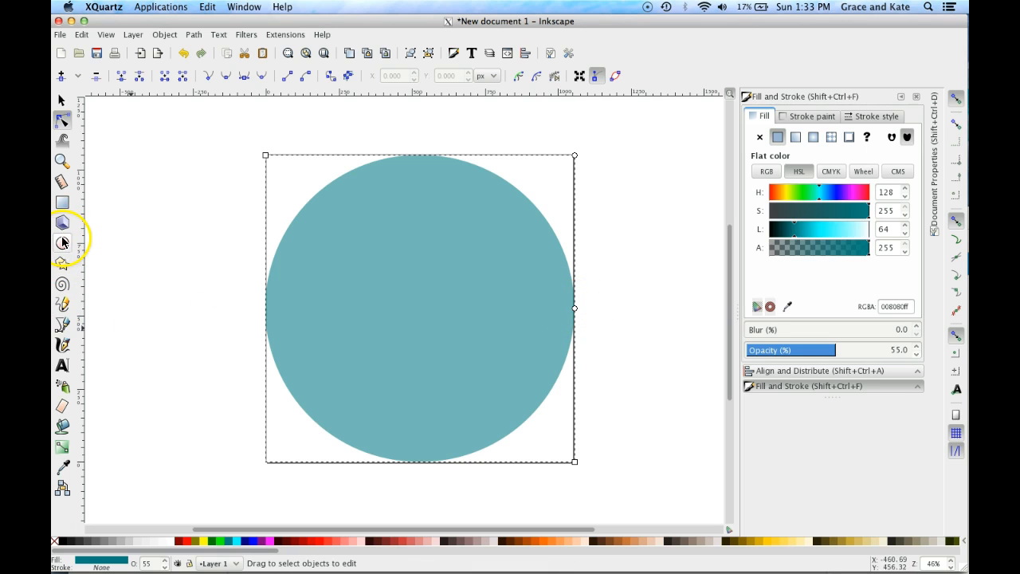
drag(574, 317, 619, 182)
Try a fuchsia fill on the rounded rectangle, settle on green 008000, and deselect it.
mouse_move(139, 522)
click(270, 542)
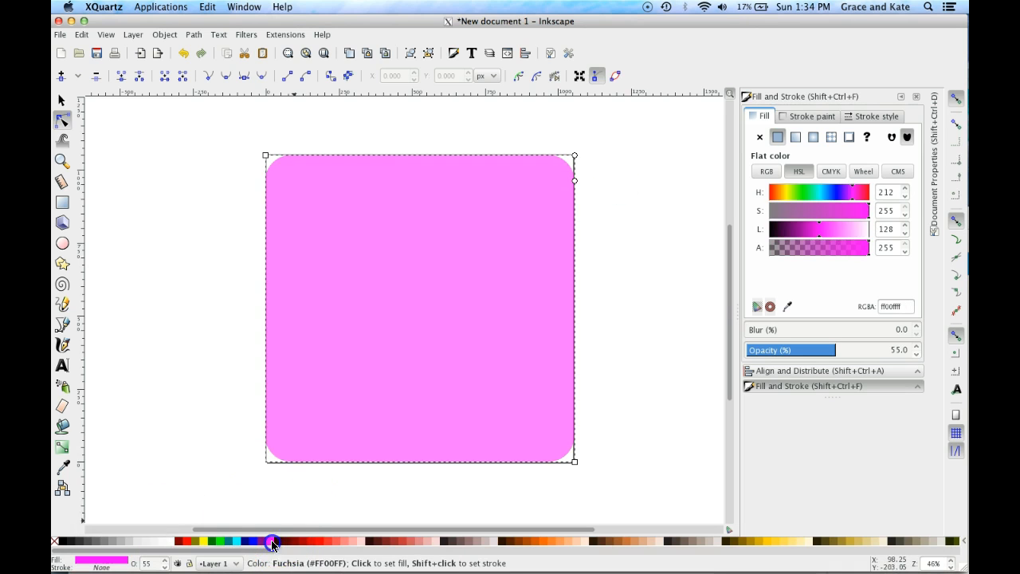
click(216, 541)
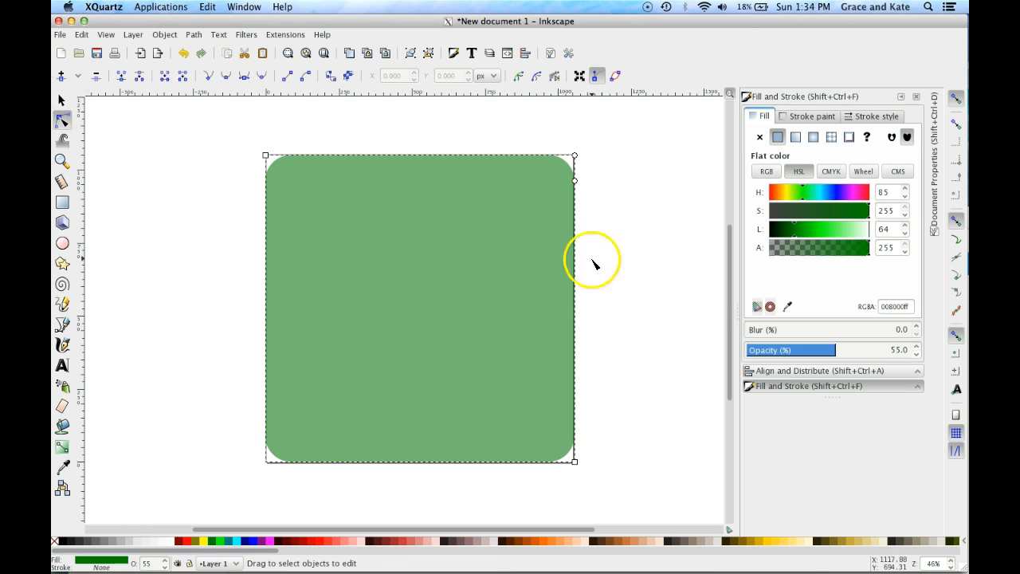
click(61, 99)
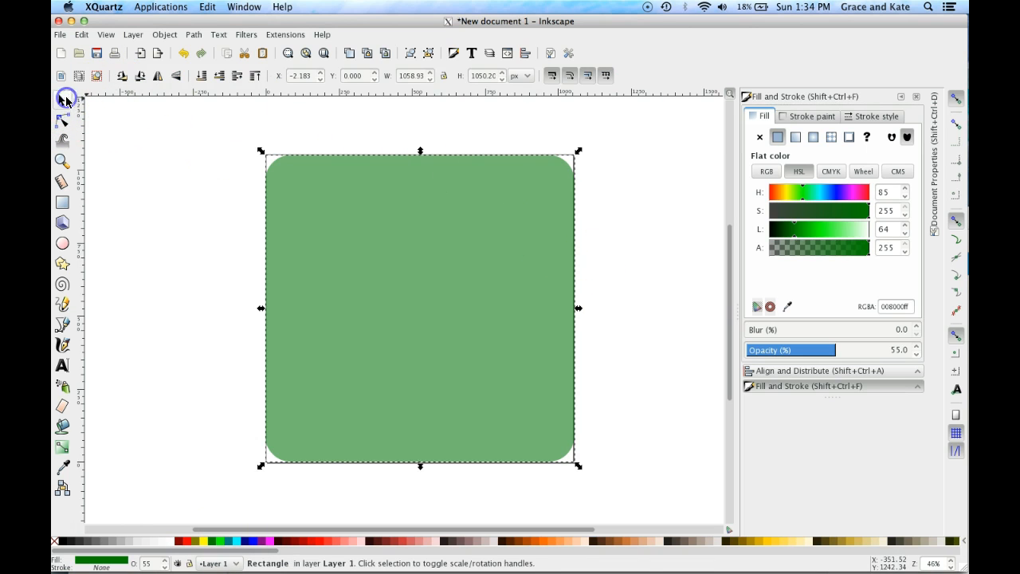
click(185, 201)
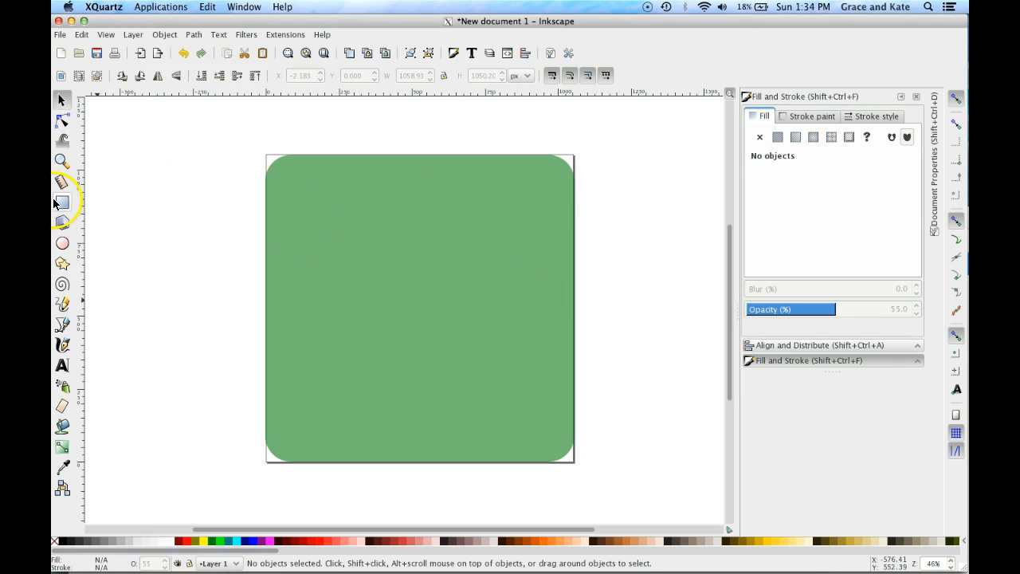
Draw a closed, cup-shaped outline with a curved bottom in the lower middle of the green square using the Pen tool.
click(62, 324)
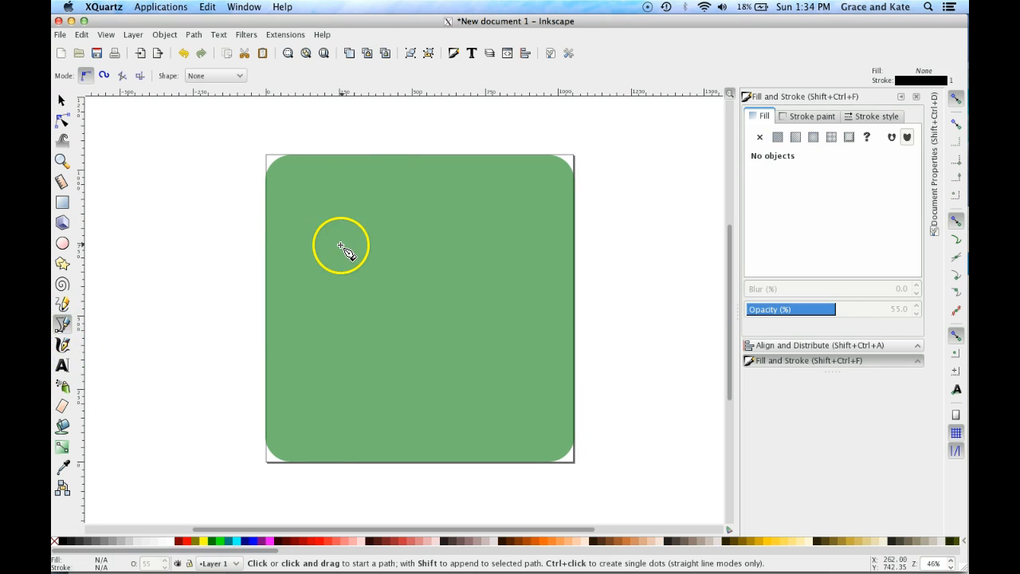
double_click(60, 324)
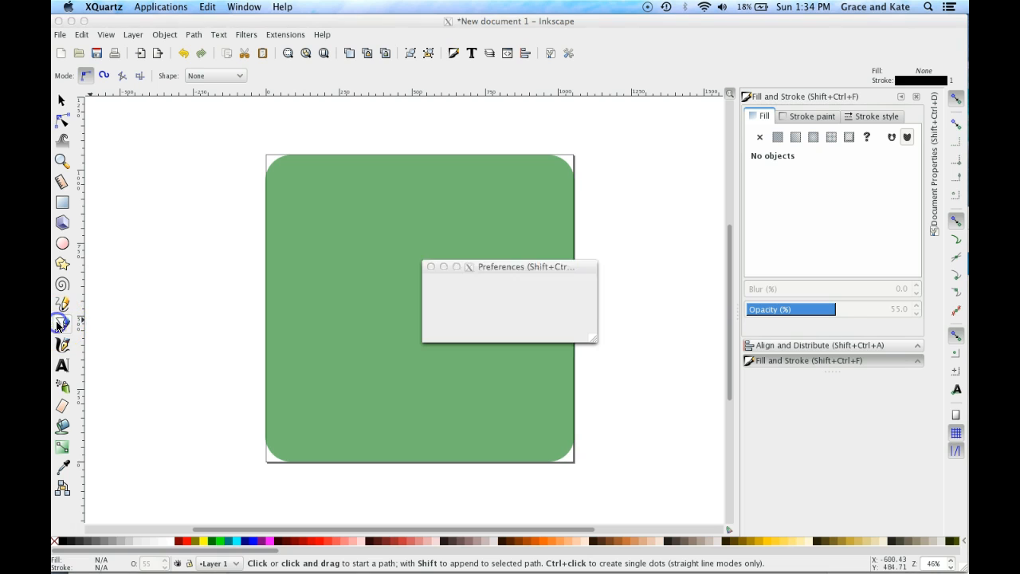
click(431, 267)
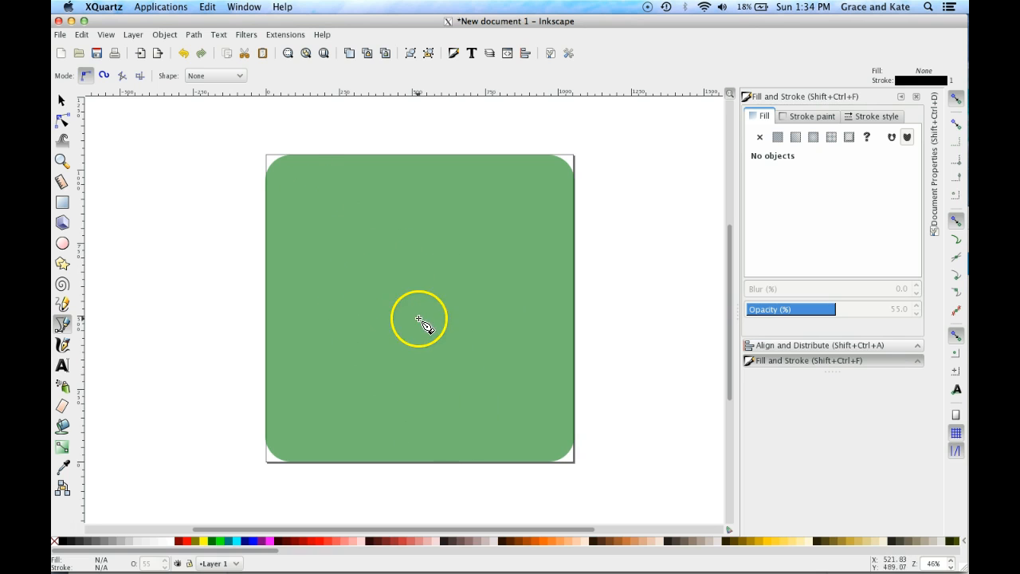
click(453, 346)
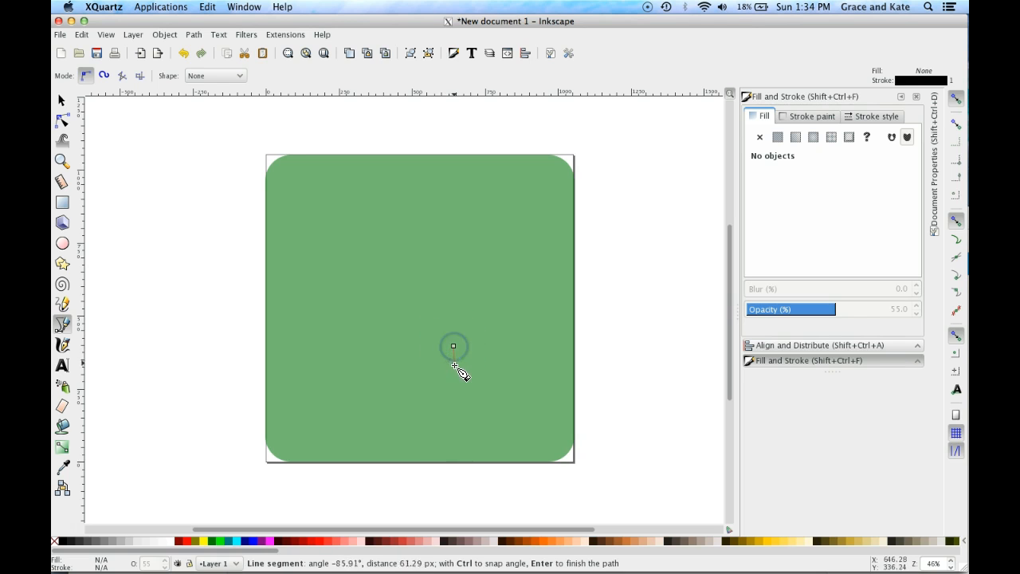
drag(455, 386, 610, 403)
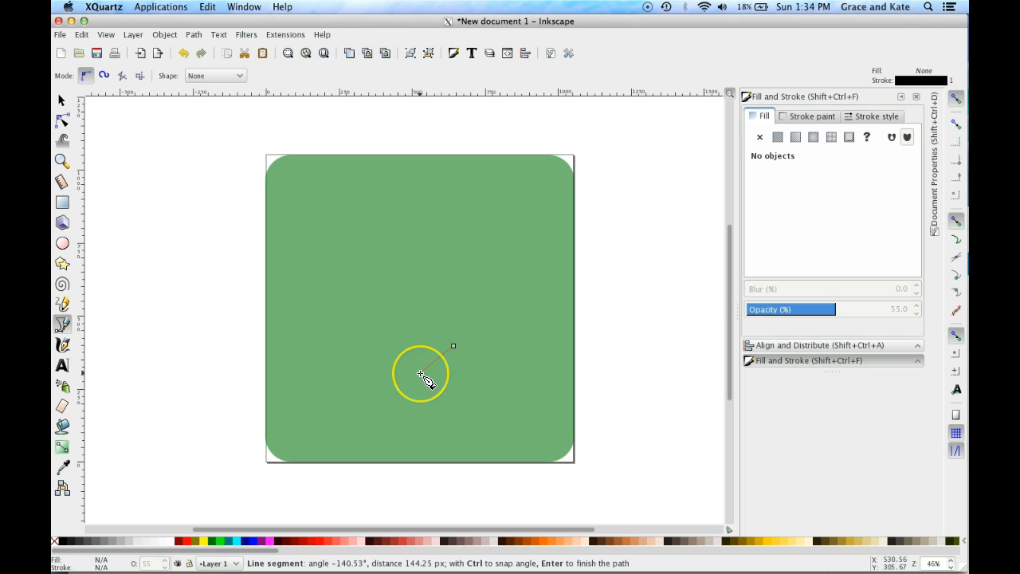
click(421, 374)
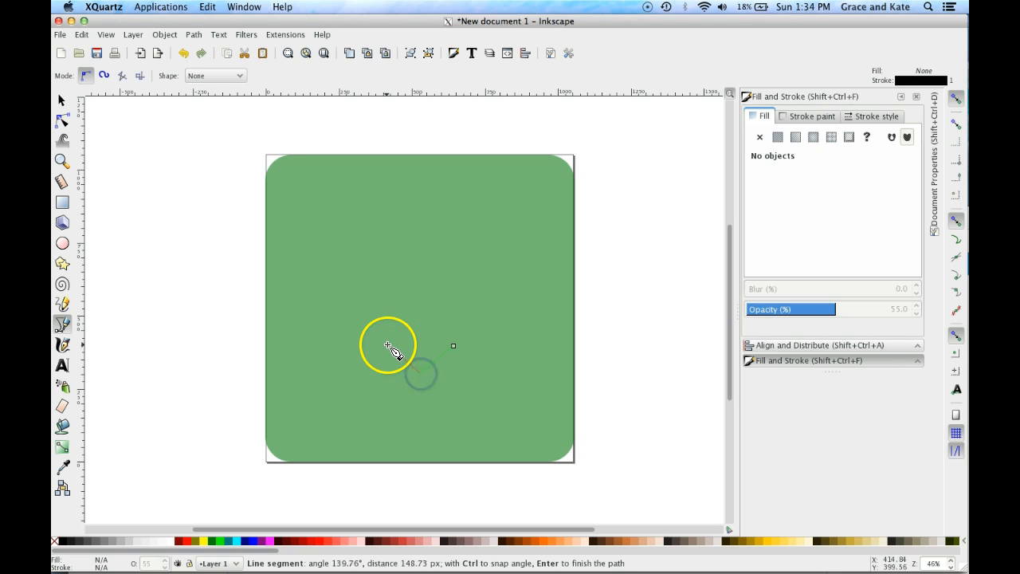
drag(422, 372, 395, 368)
click(405, 379)
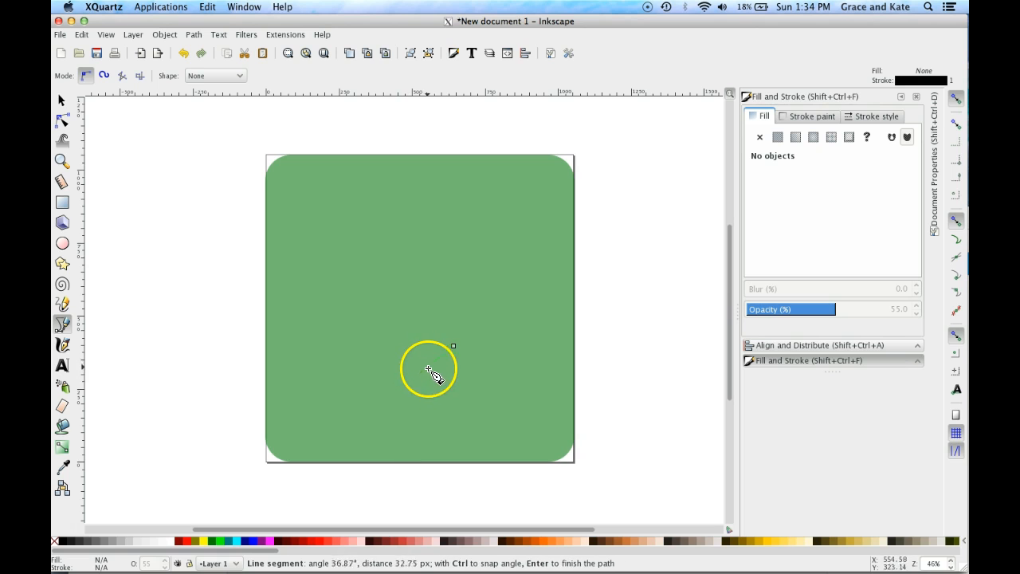
click(454, 346)
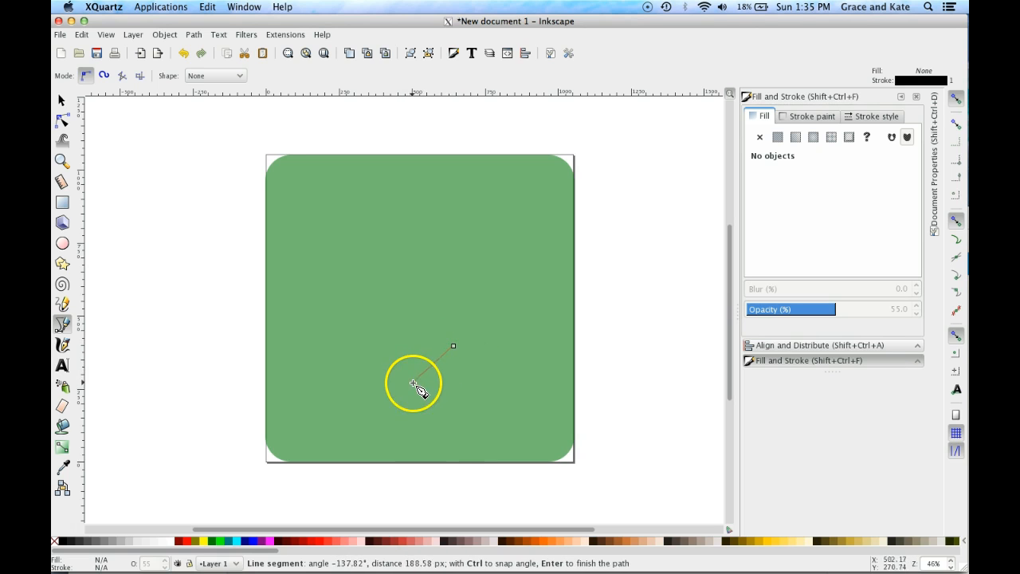
drag(422, 373, 418, 369)
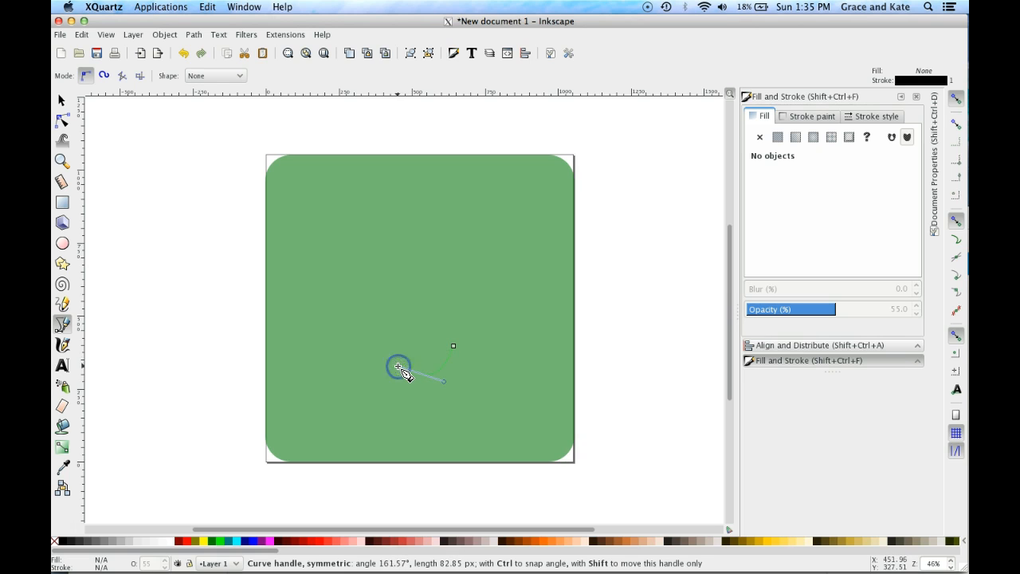
drag(398, 366, 399, 367)
click(398, 350)
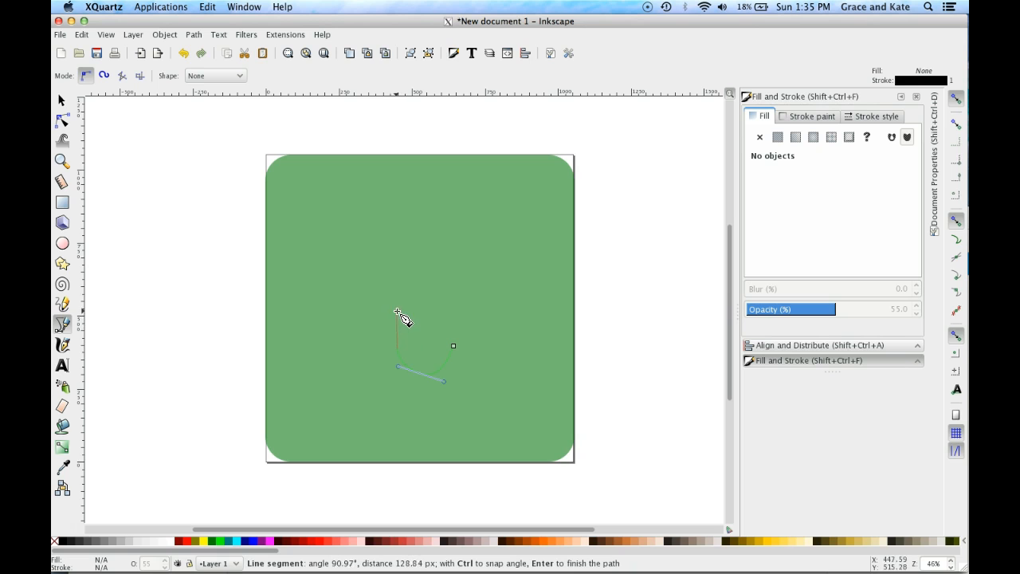
drag(401, 322, 452, 351)
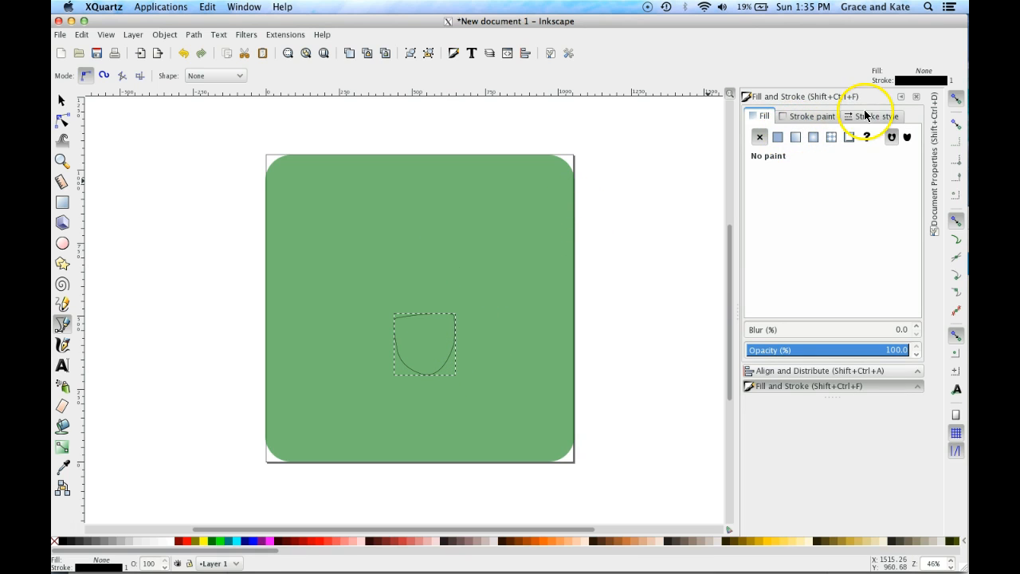
Give the cup-shaped path a flat white fill and remove its stroke paint.
click(778, 137)
drag(847, 229, 874, 230)
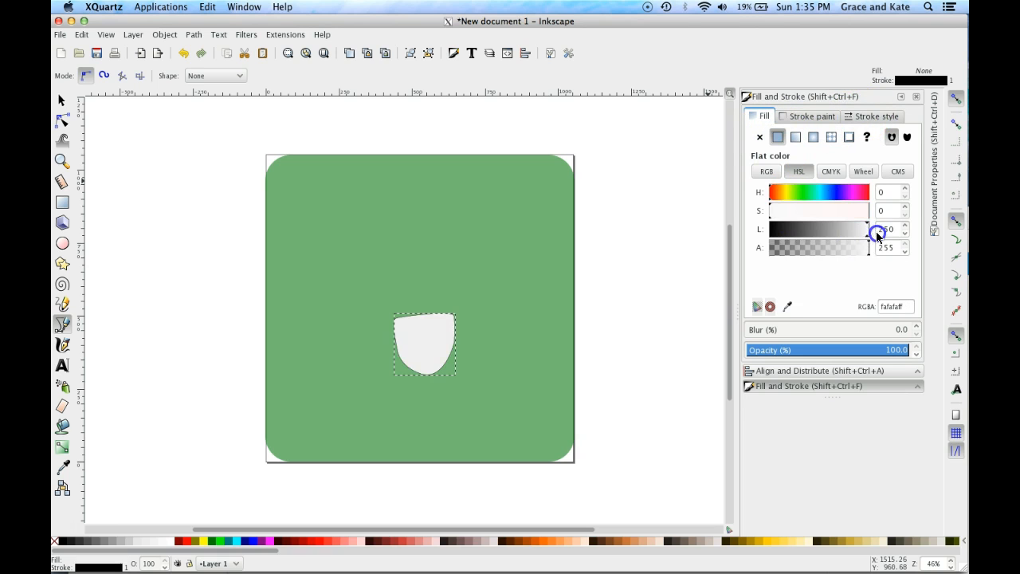
click(870, 117)
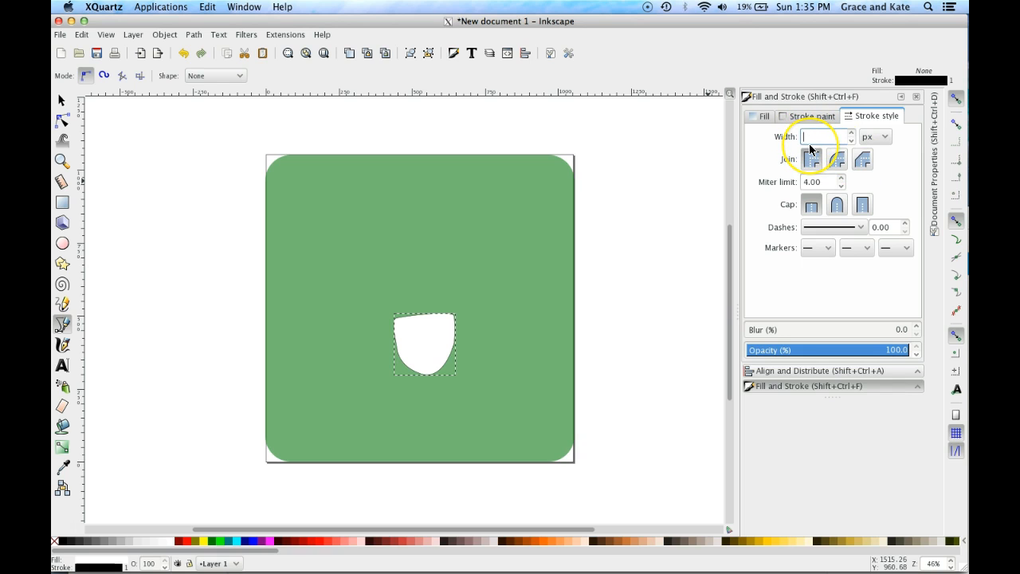
text(1.00)
click(812, 116)
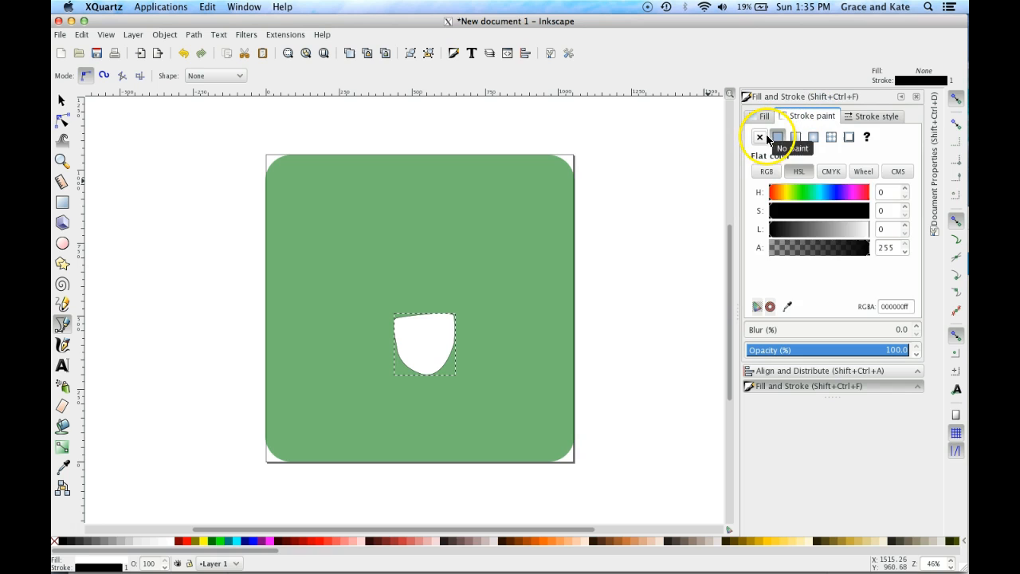
click(766, 136)
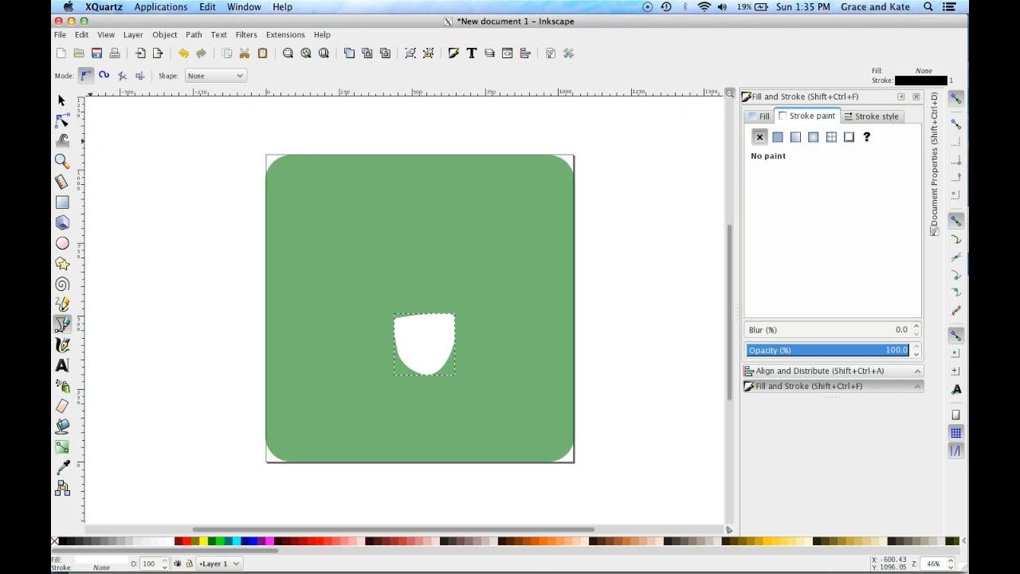
Rotate the white shape slightly clockwise so its top edge is level.
click(64, 96)
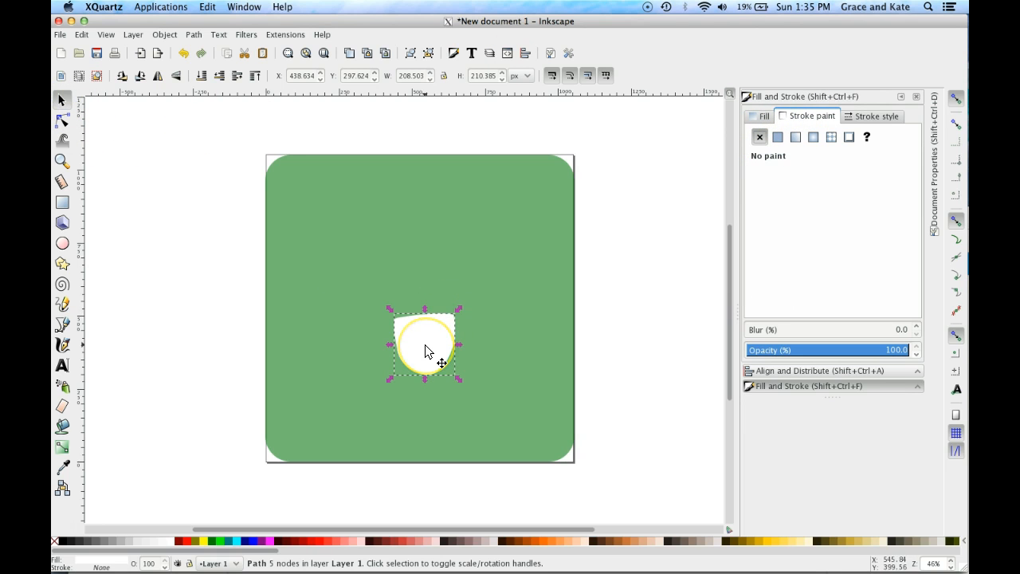
click(426, 351)
drag(389, 308, 392, 303)
click(572, 383)
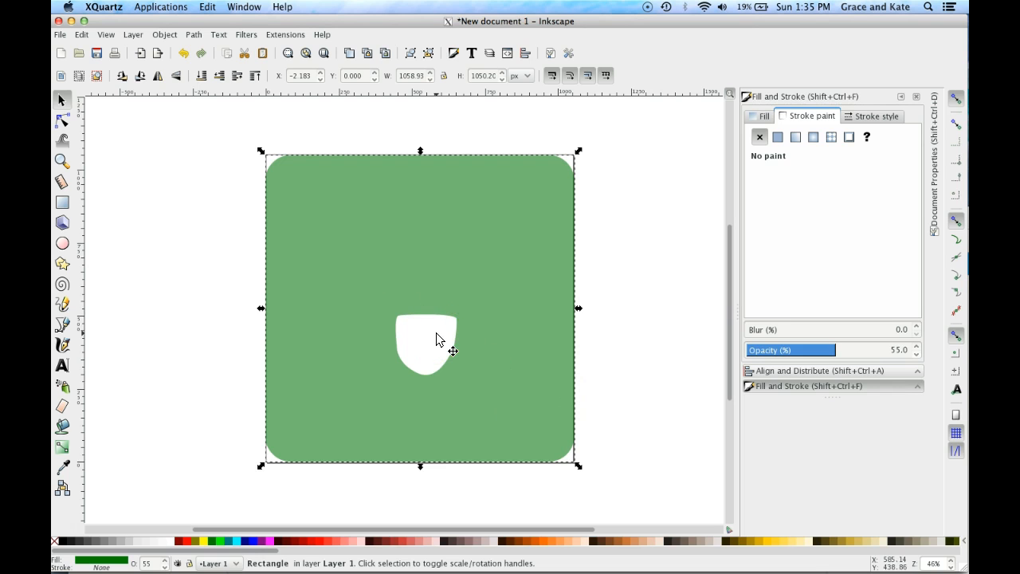
Try to draw a large curved outline above the white shape with the Pen tool, and undo it.
click(62, 325)
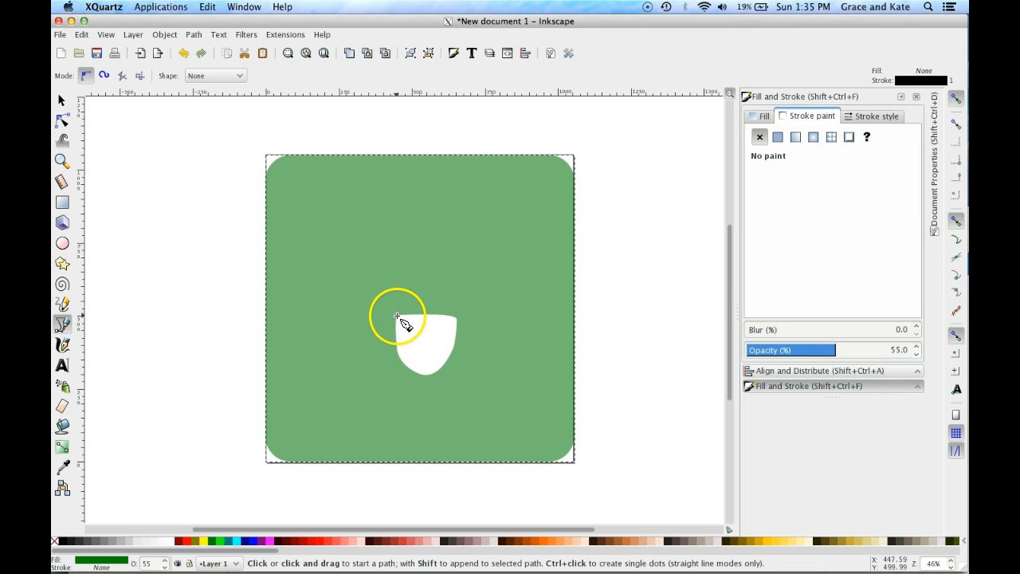
click(397, 318)
drag(399, 281, 381, 209)
drag(395, 197, 490, 234)
key(BackSpace)
key(BackSpace)
key(BackSpace)
key(BackSpace)
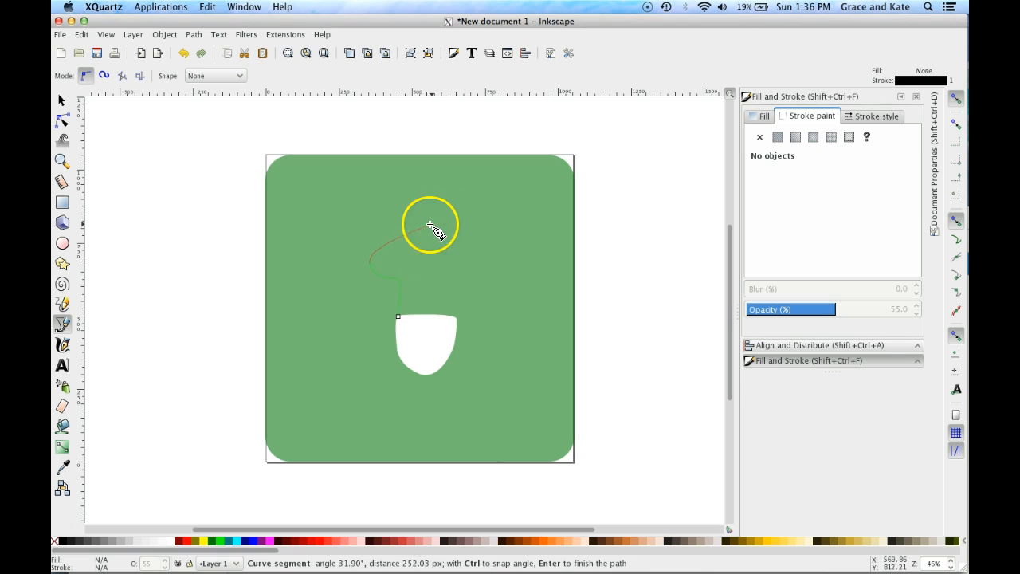
click(388, 212)
drag(432, 194, 452, 216)
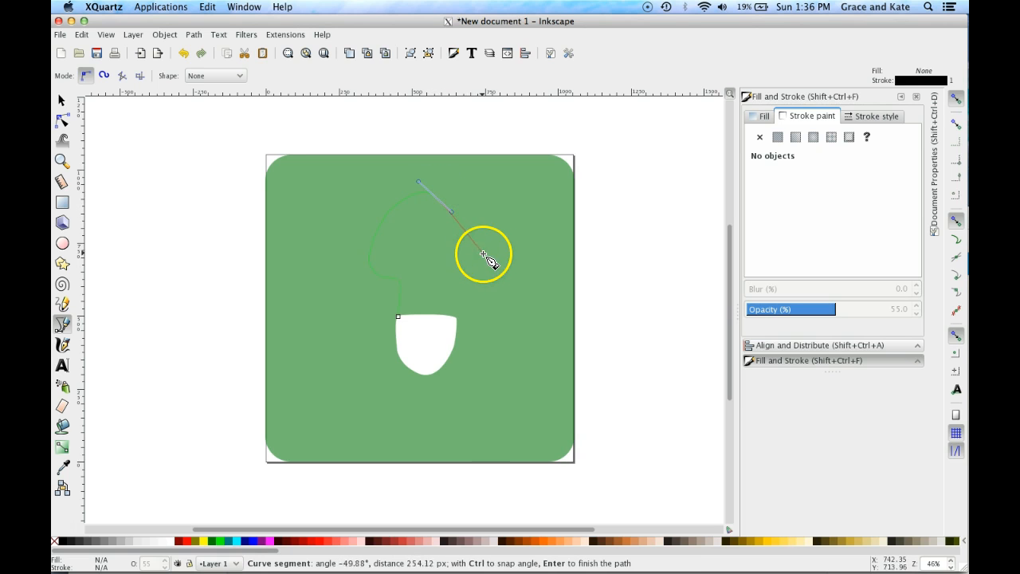
drag(484, 257, 458, 323)
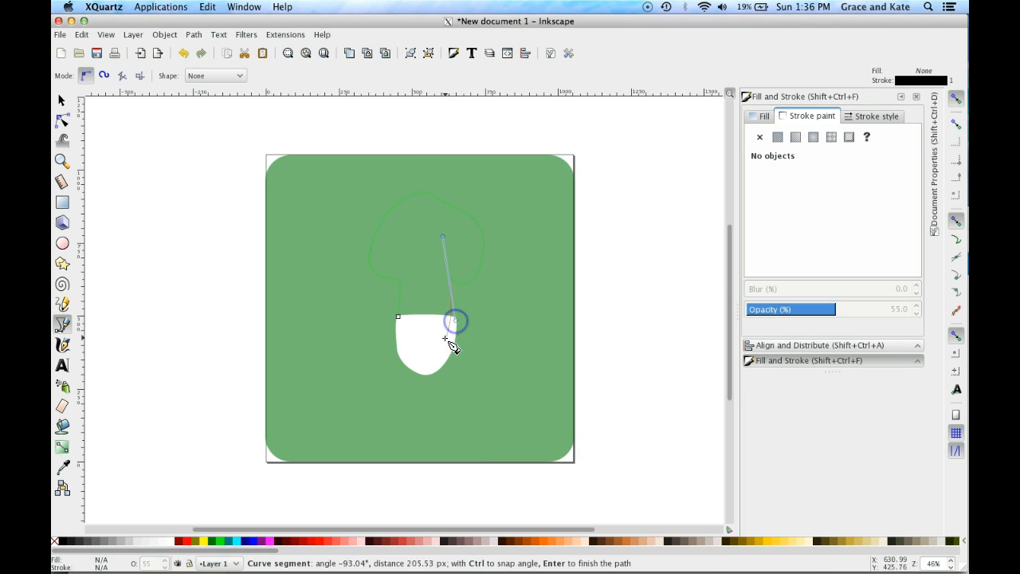
click(398, 318)
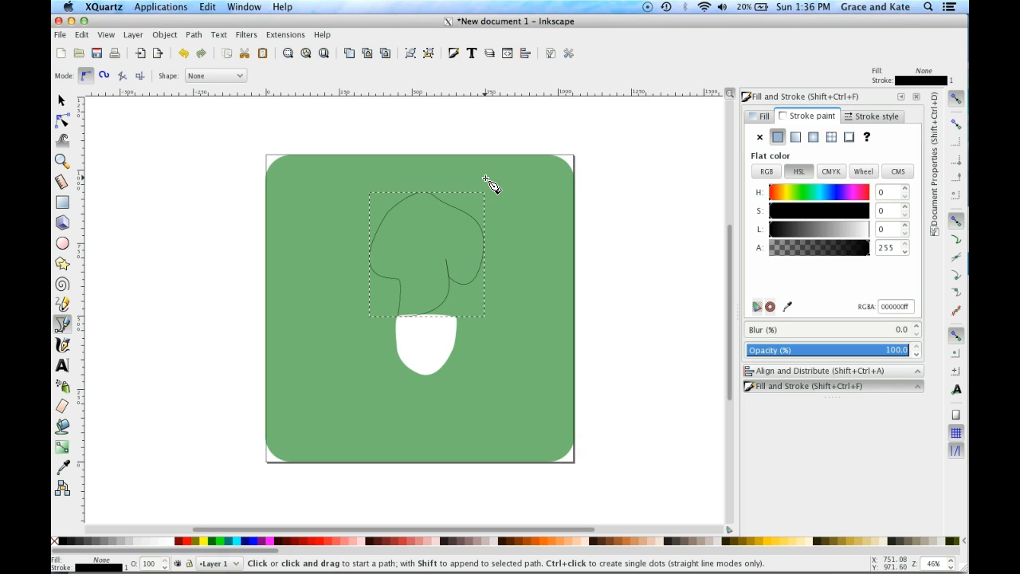
key(ctrl+z)
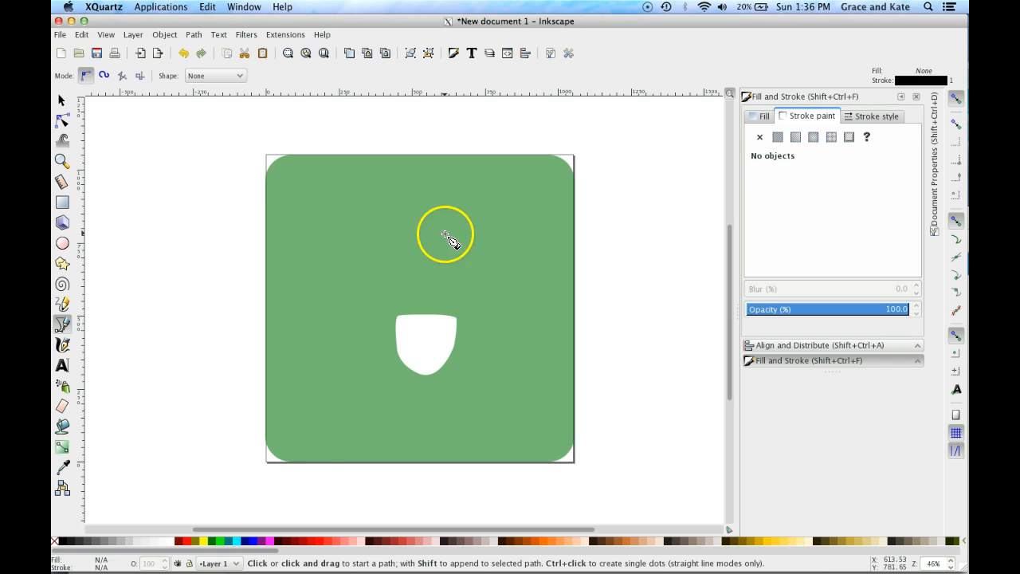
Draw a grey 999999 rounded rectangle about 373 by 452 px directly above the white shape and open its fill settings.
click(56, 209)
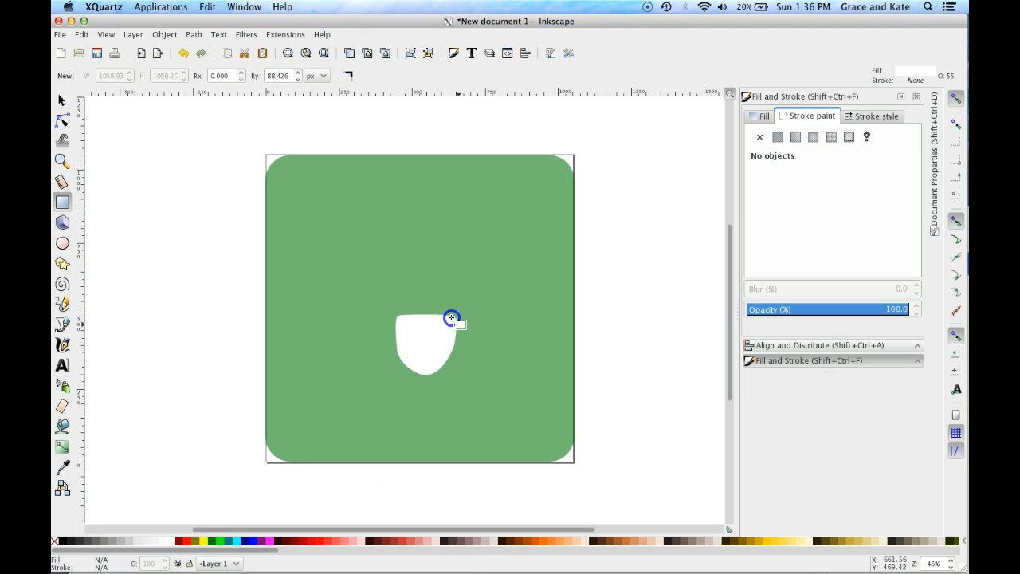
click(109, 541)
drag(476, 320, 367, 228)
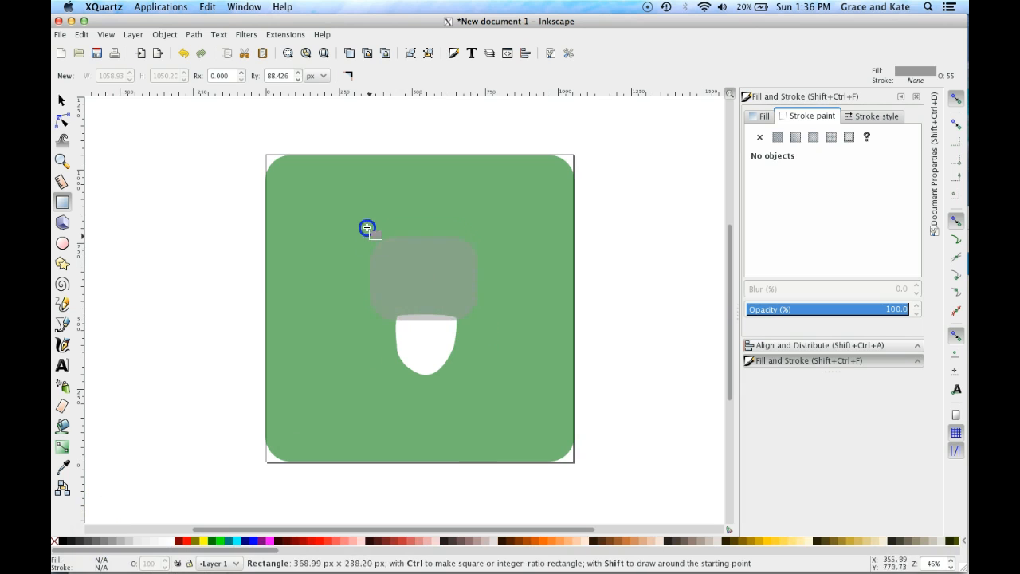
drag(370, 188, 369, 189)
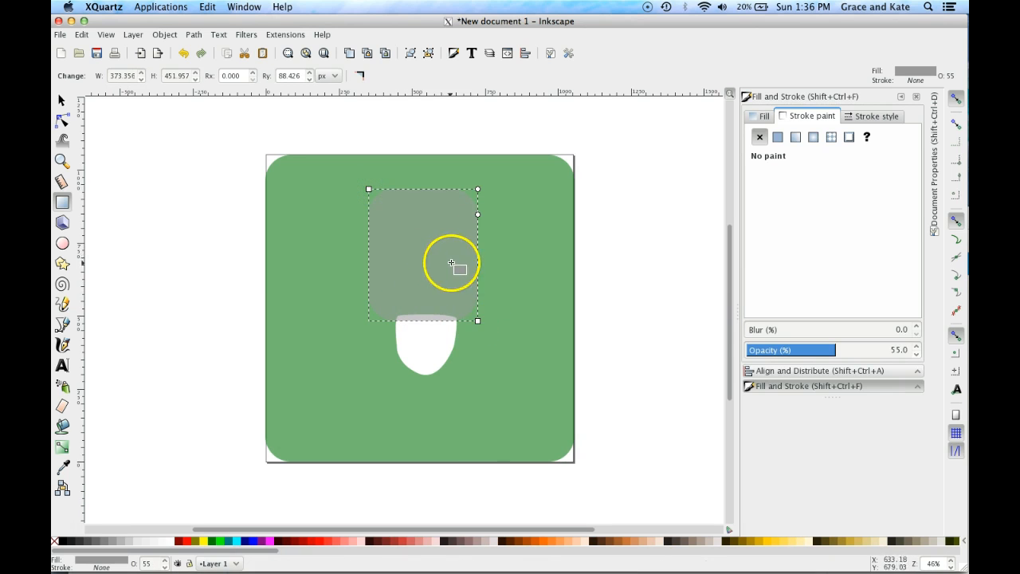
click(763, 116)
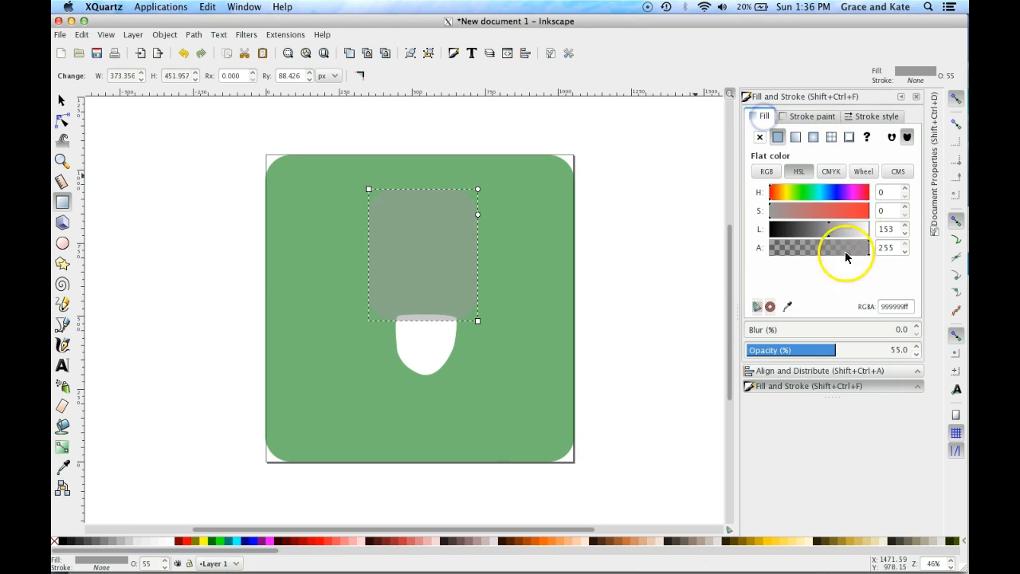
Darken the grey rectangle's fill to lightness 101 and set its opacity to 100%.
drag(865, 252, 885, 259)
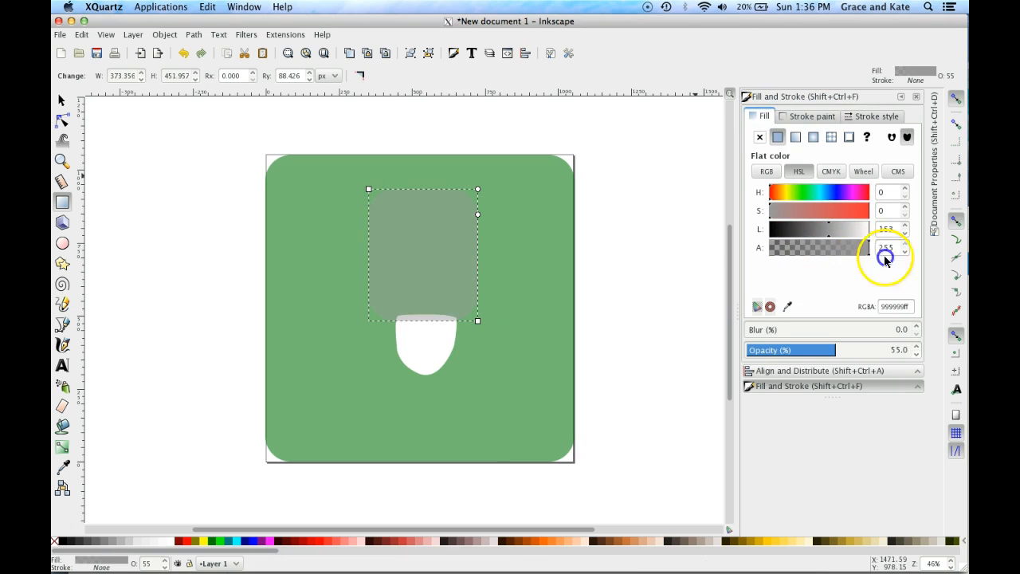
mouse_move(777, 237)
mouse_down()
mouse_move(869, 254)
mouse_move(801, 230)
mouse_move(757, 233)
mouse_move(809, 231)
mouse_up()
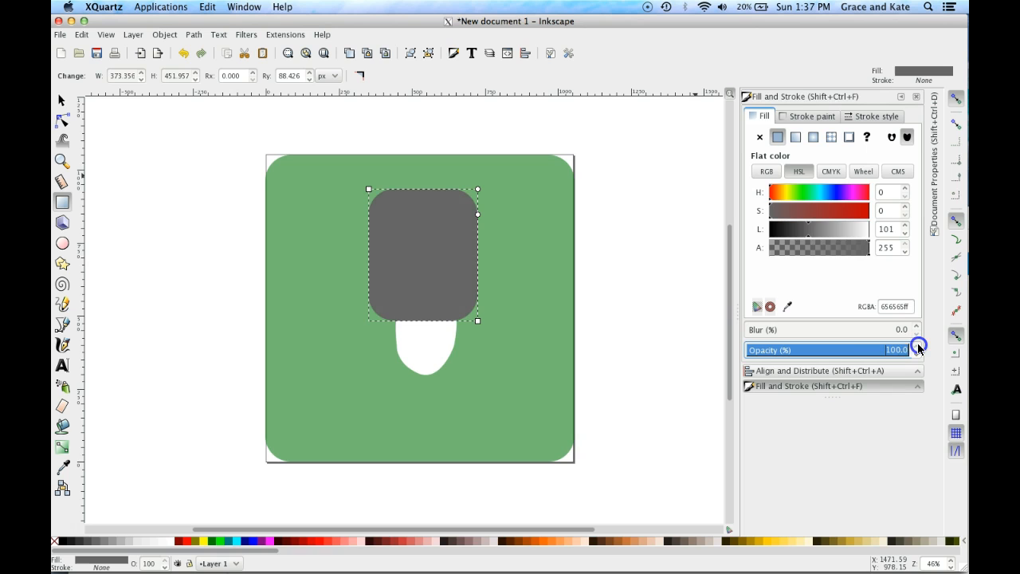
Try lightening the rectangle's fill to lightness 175 and converting it to a path, and undo both changes.
drag(821, 228, 839, 229)
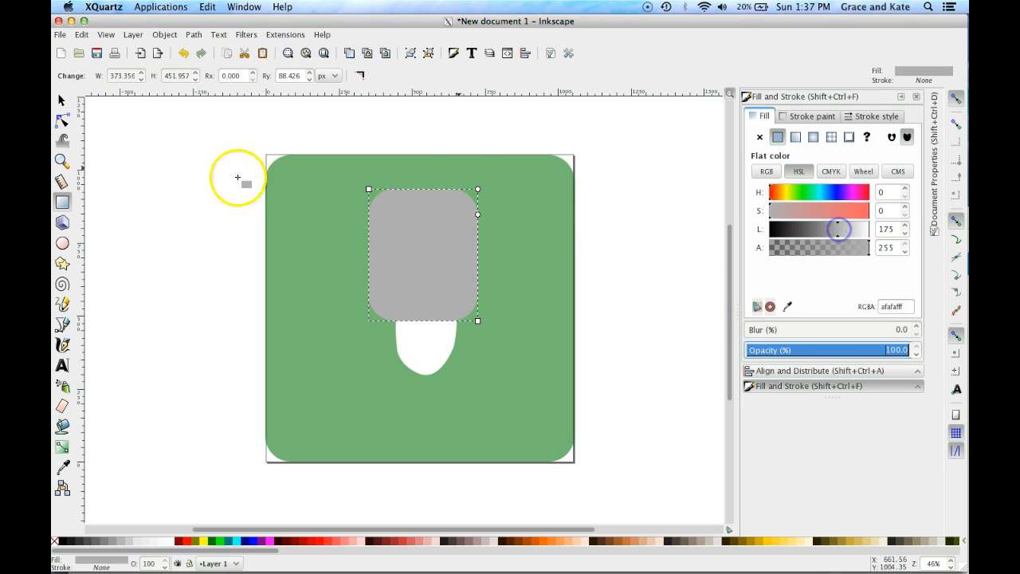
click(63, 120)
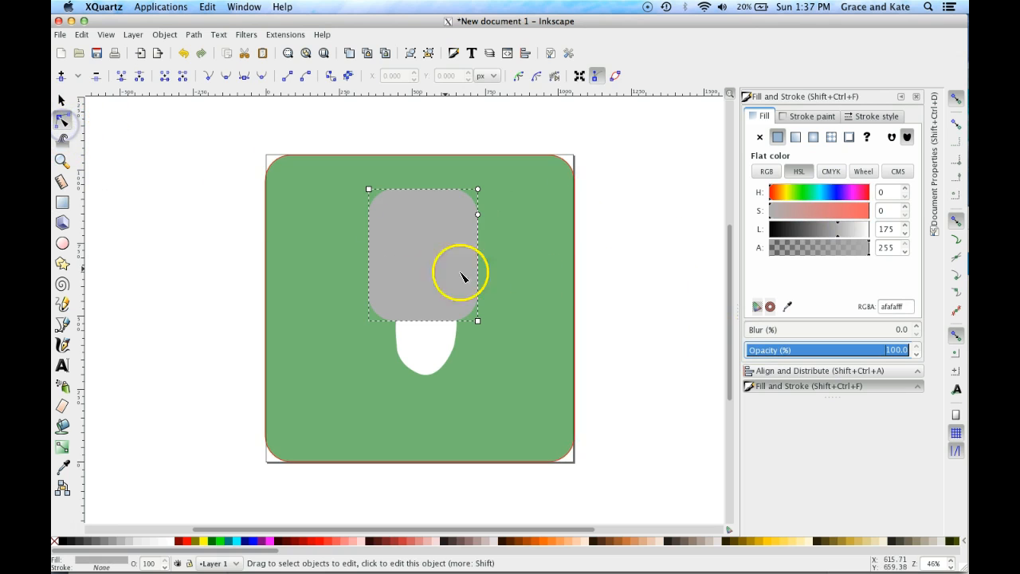
click(330, 76)
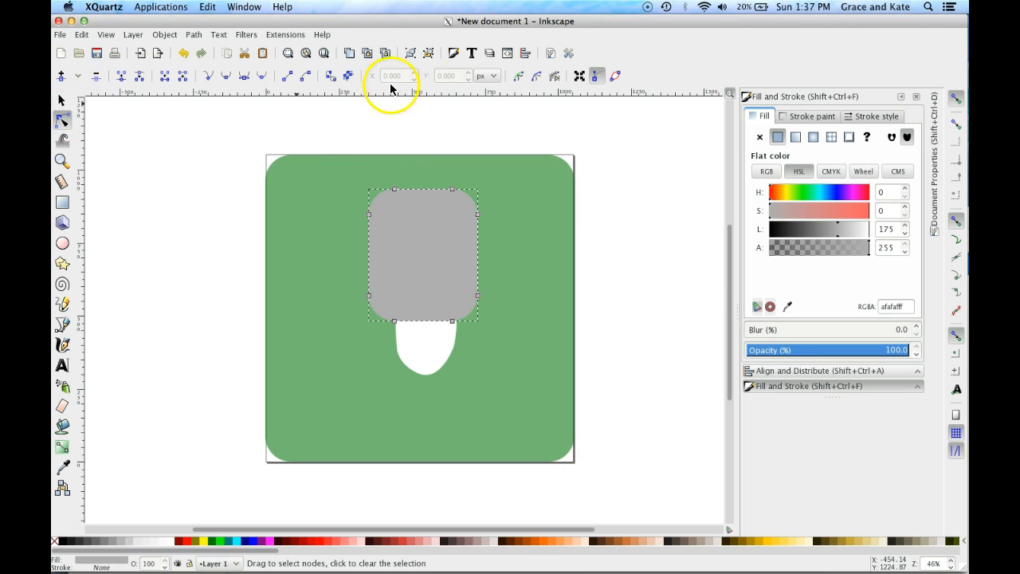
click(190, 57)
click(187, 56)
Try squaring the dark rectangle's rounded corners before converting it to a path, and undo both changes.
click(444, 262)
drag(478, 215, 477, 179)
click(332, 79)
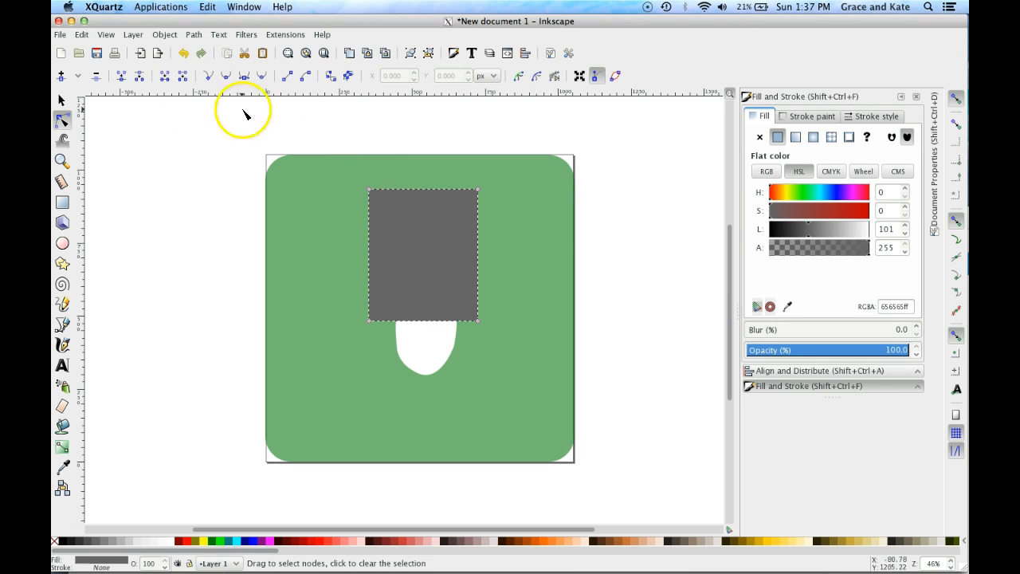
click(180, 55)
click(179, 56)
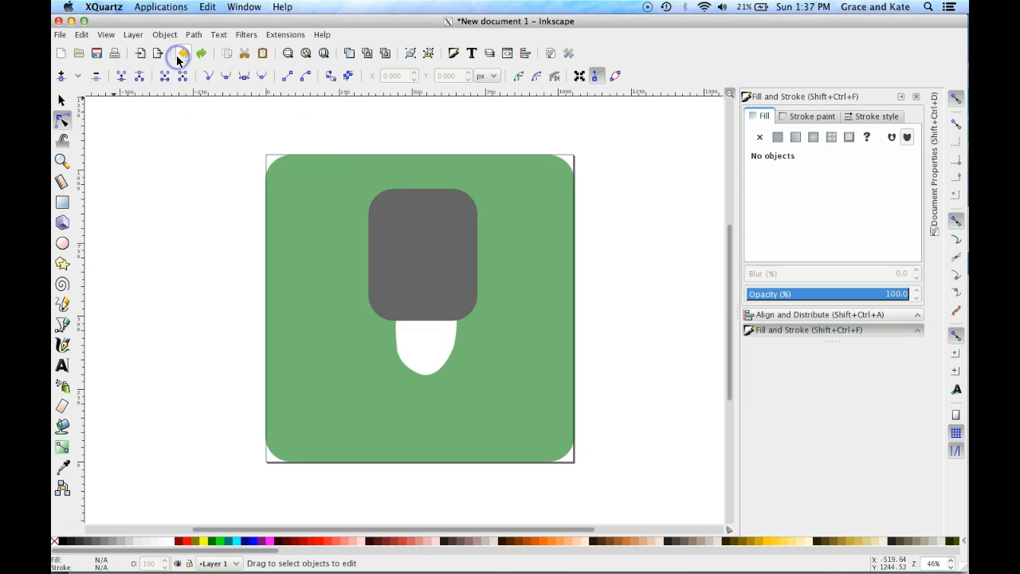
Convert the dark rounded rectangle to a path and move its upper-left nodes to arch the top edge.
click(441, 239)
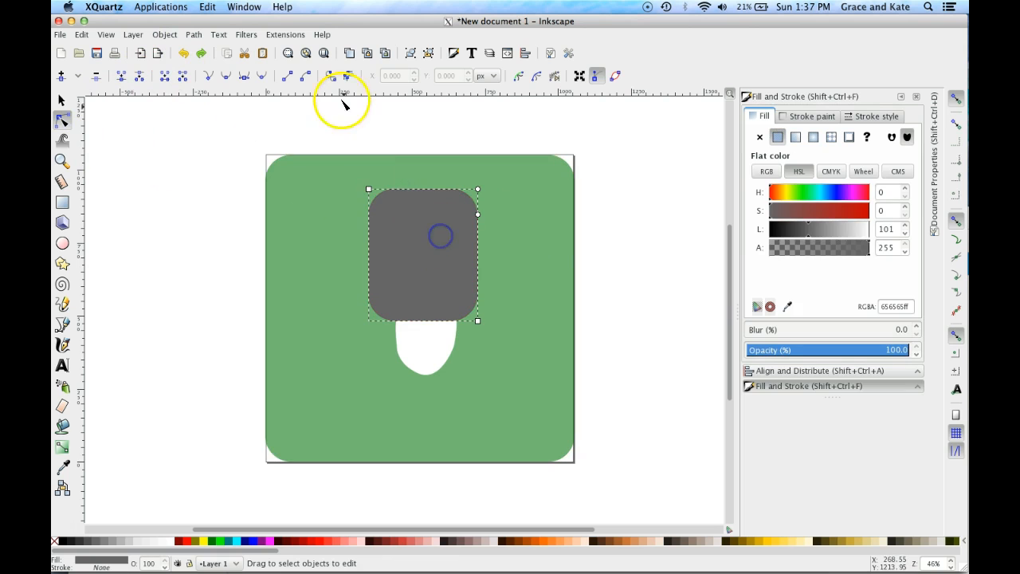
click(330, 75)
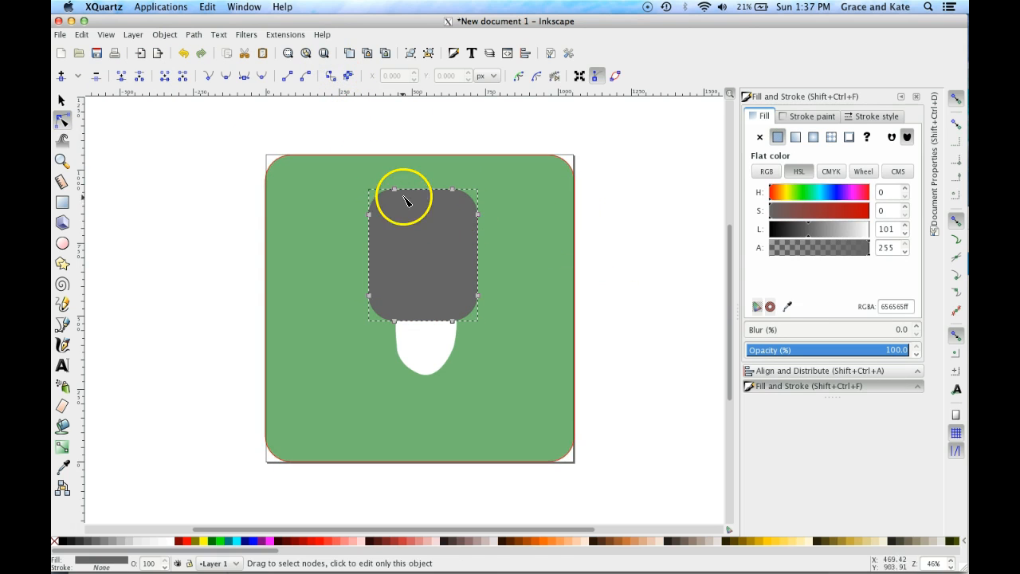
drag(392, 192, 419, 177)
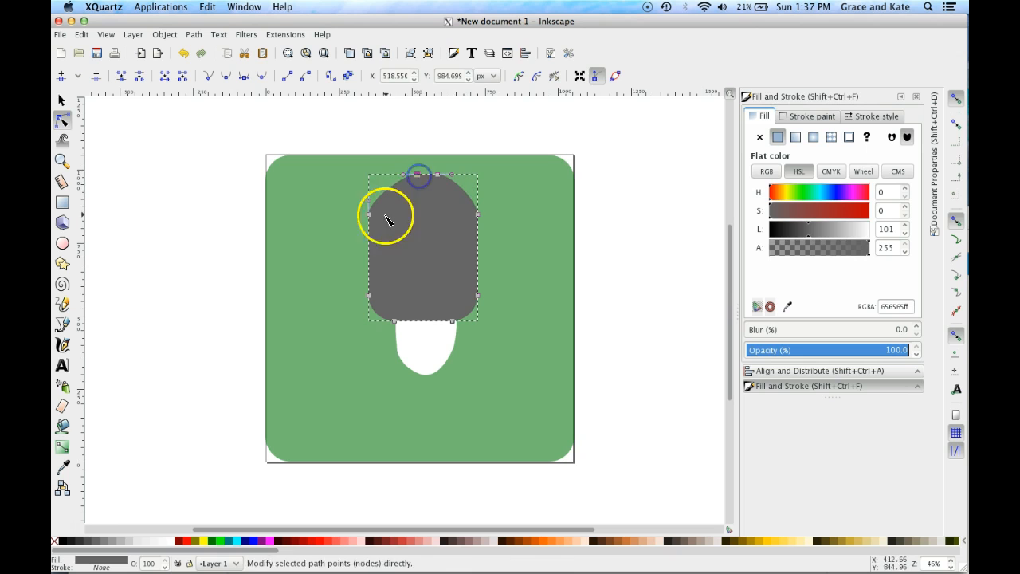
drag(367, 218, 369, 221)
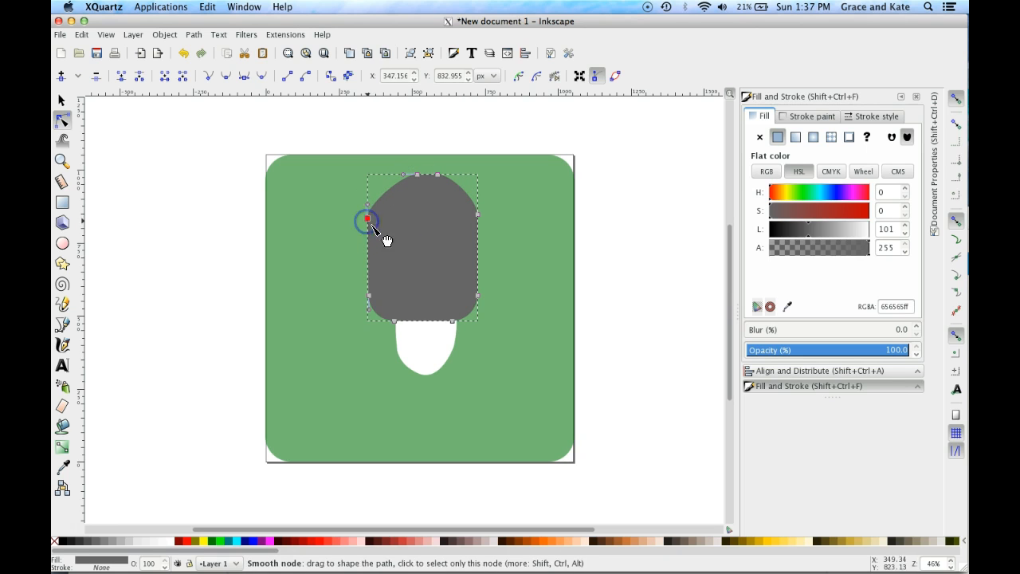
Pull the path's lower and side nodes inward to form a narrow bulb neck resting on the white shape.
drag(368, 295, 396, 260)
drag(395, 321, 458, 319)
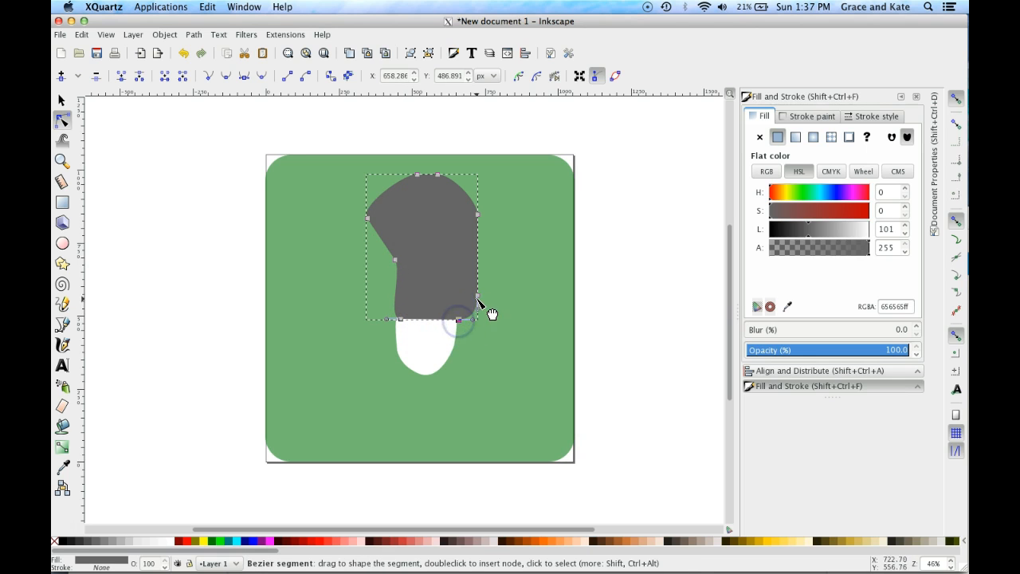
drag(482, 293, 472, 233)
drag(433, 341, 436, 354)
drag(471, 252, 470, 251)
drag(481, 205, 451, 266)
drag(463, 316, 454, 319)
drag(449, 260, 457, 280)
Adjust the nodes at the bulb's left neck, left side and top to refine its outline, then deselect the path.
drag(395, 259, 396, 281)
drag(368, 221, 369, 243)
drag(417, 176, 447, 180)
click(547, 258)
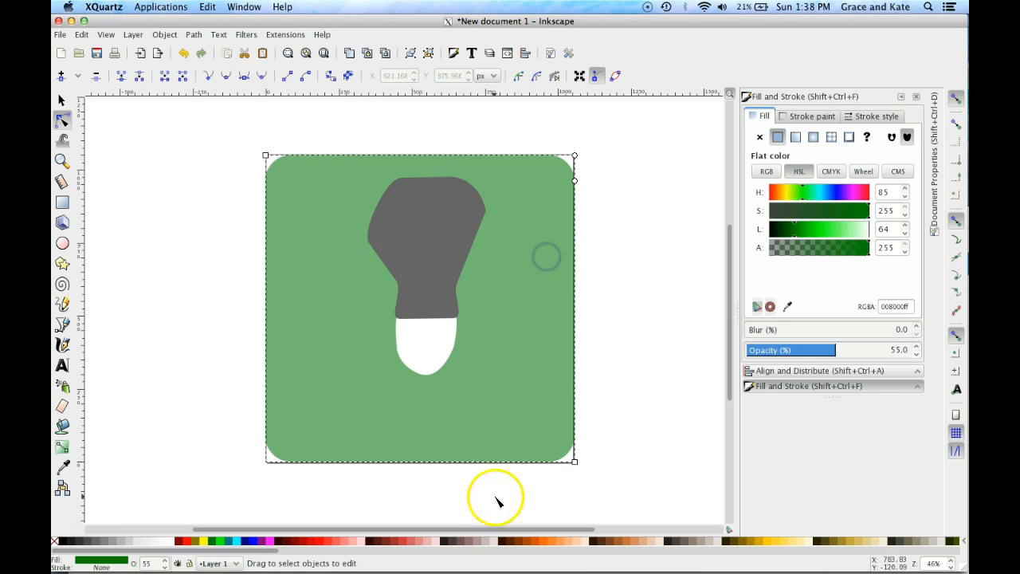
click(425, 306)
click(579, 391)
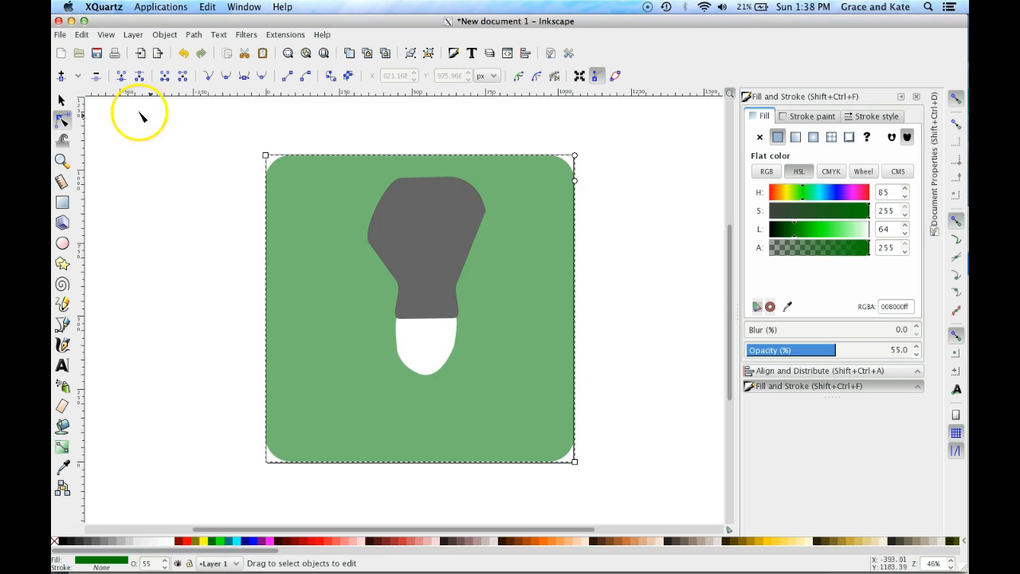
Recolour the white base to a grey with lightness 161 and the dark bulb to a near-white with lightness 240.
click(61, 98)
click(409, 330)
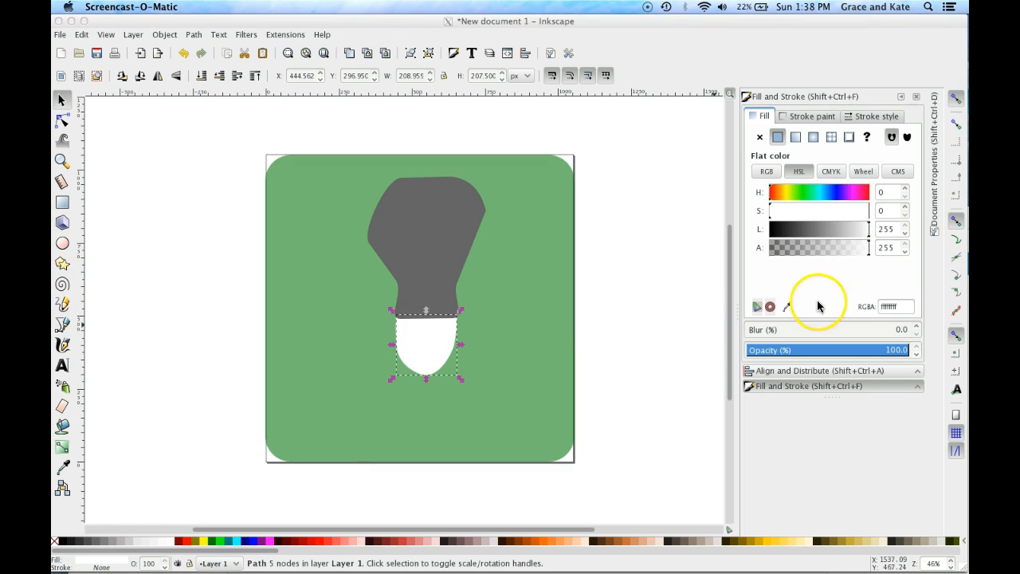
click(796, 231)
drag(847, 235, 834, 230)
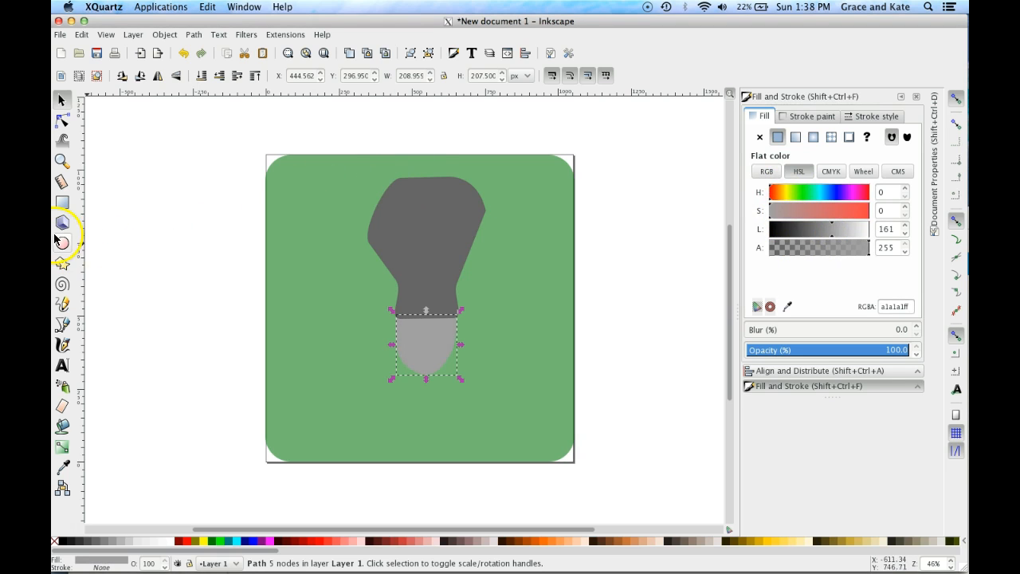
click(450, 279)
mouse_move(851, 232)
mouse_down()
mouse_move(872, 230)
mouse_move(864, 233)
mouse_up()
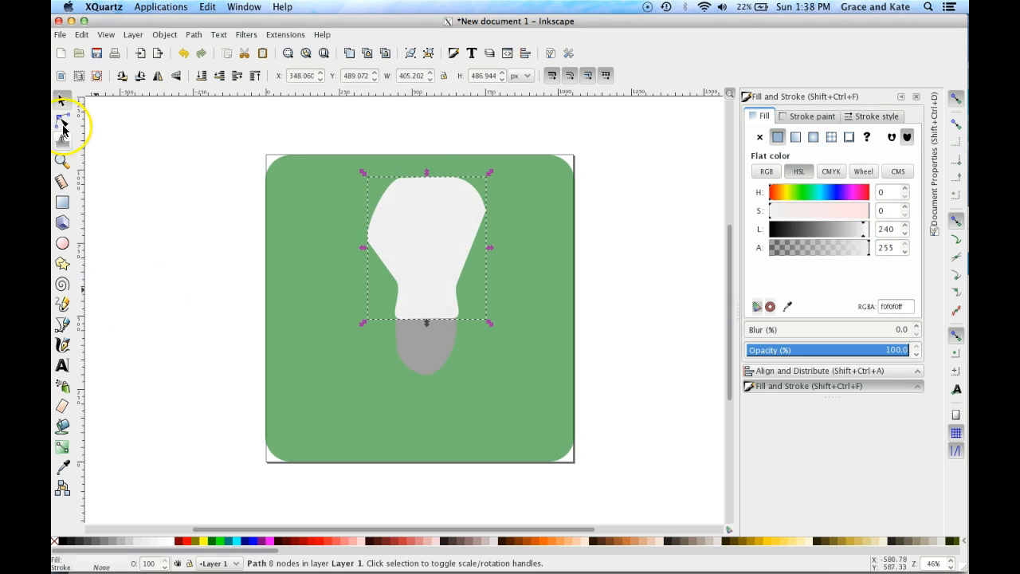
Try to choose black for the Calligraphy tool with the bulb still selected, and undo the colour change.
click(63, 327)
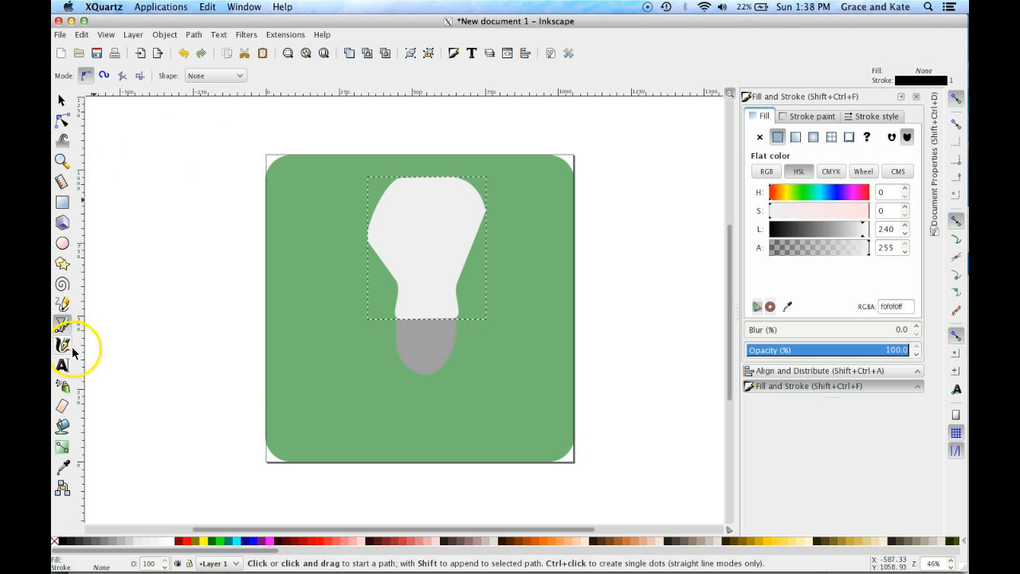
click(68, 347)
click(62, 544)
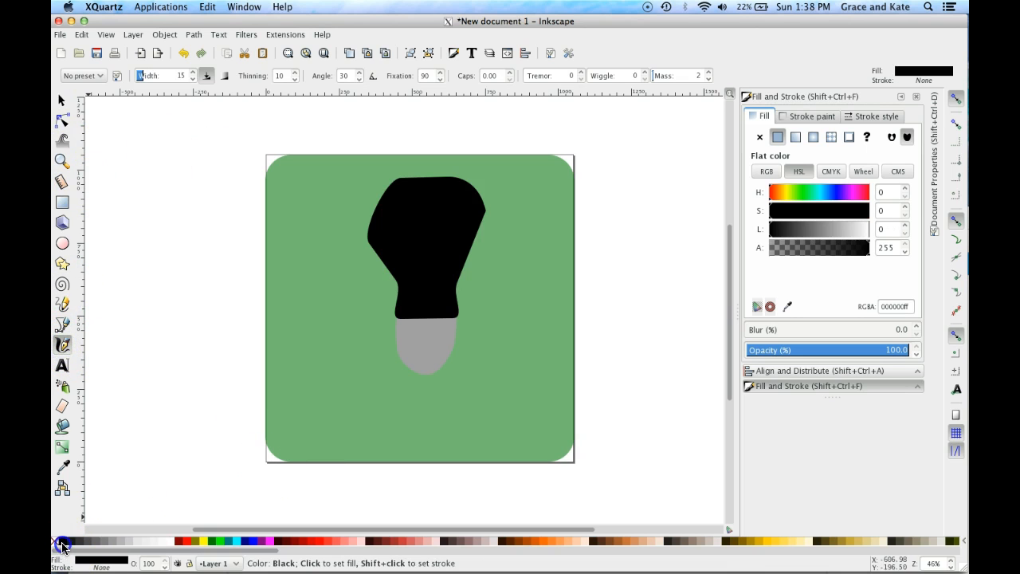
key(z)
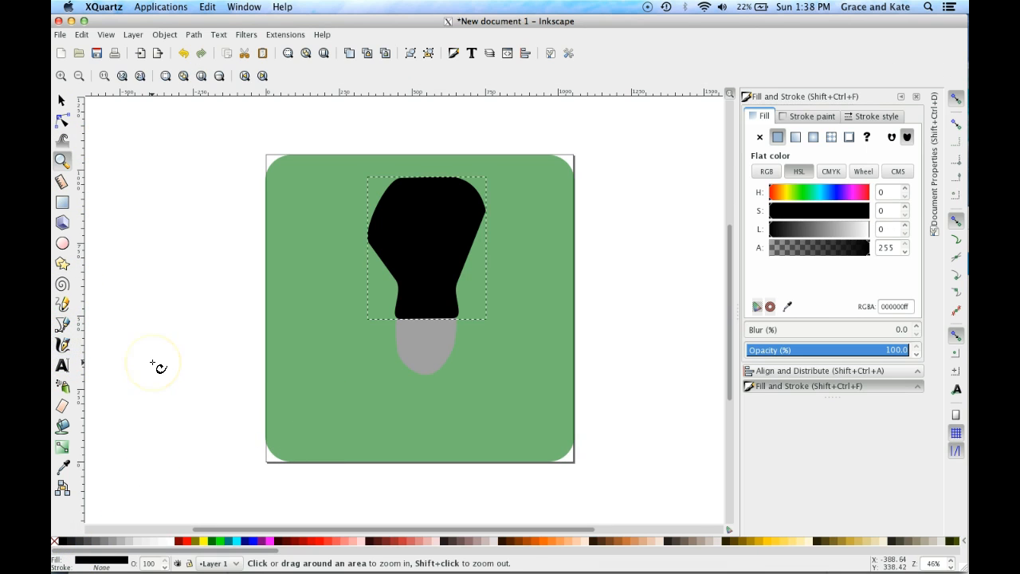
click(184, 53)
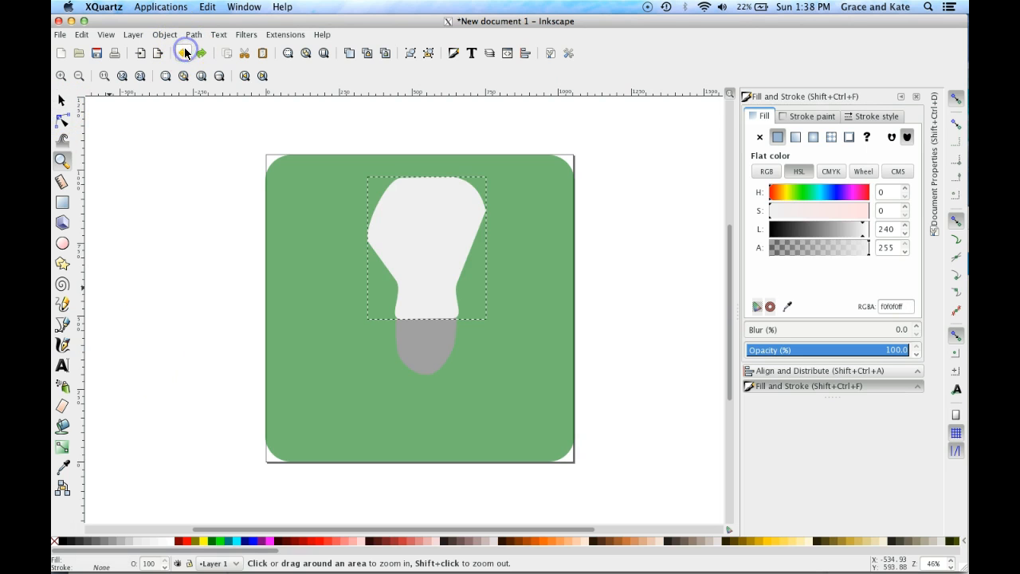
Try to choose black for the Calligraphy tool with the background selected, and restore the background's green 008000 fill.
click(60, 106)
click(303, 267)
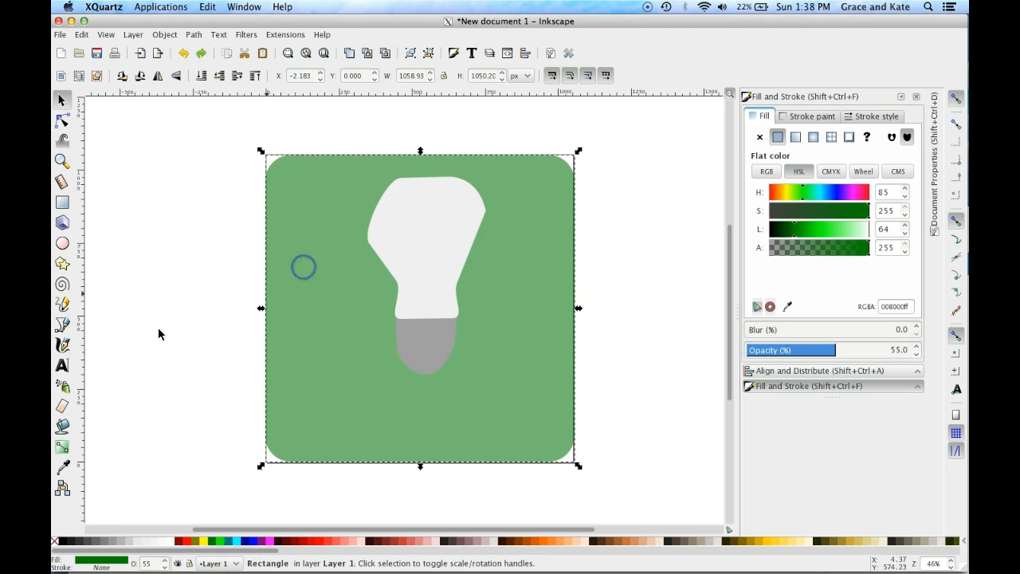
click(62, 346)
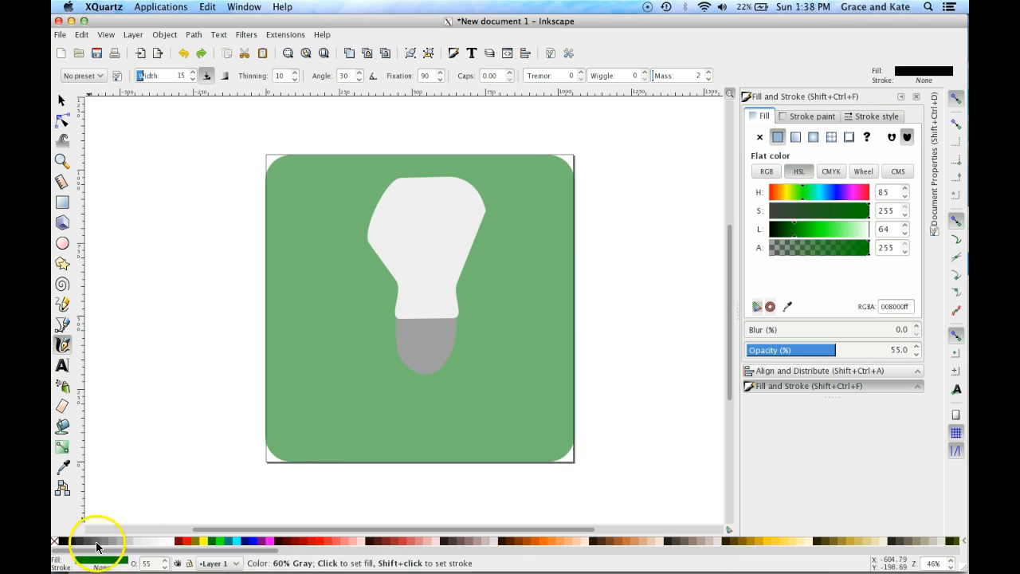
click(64, 542)
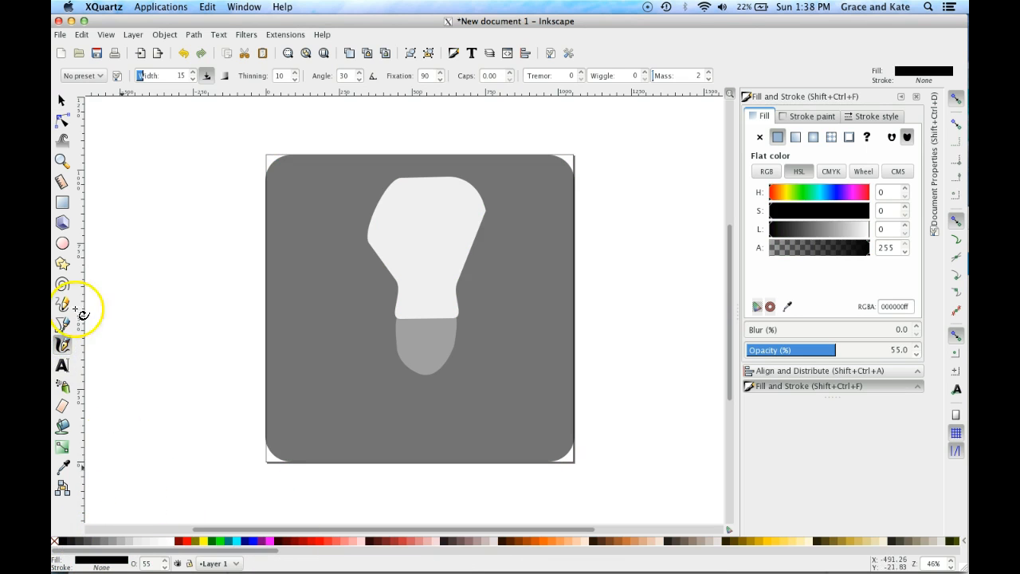
click(212, 542)
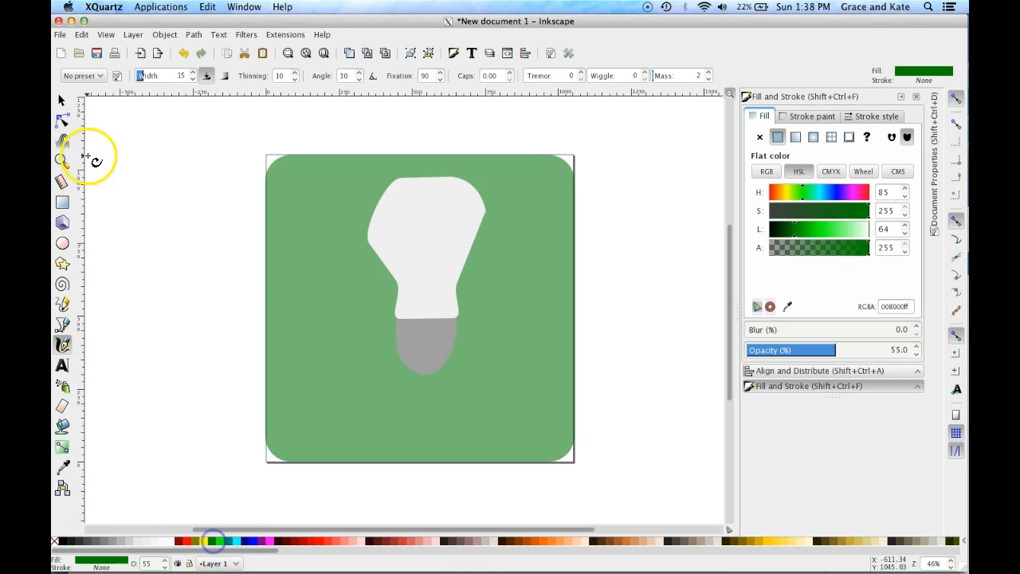
With nothing selected, draw black calligraphic strokes of width 15 for the bulb's outline, filament, and base with its thread marks.
click(66, 99)
click(223, 317)
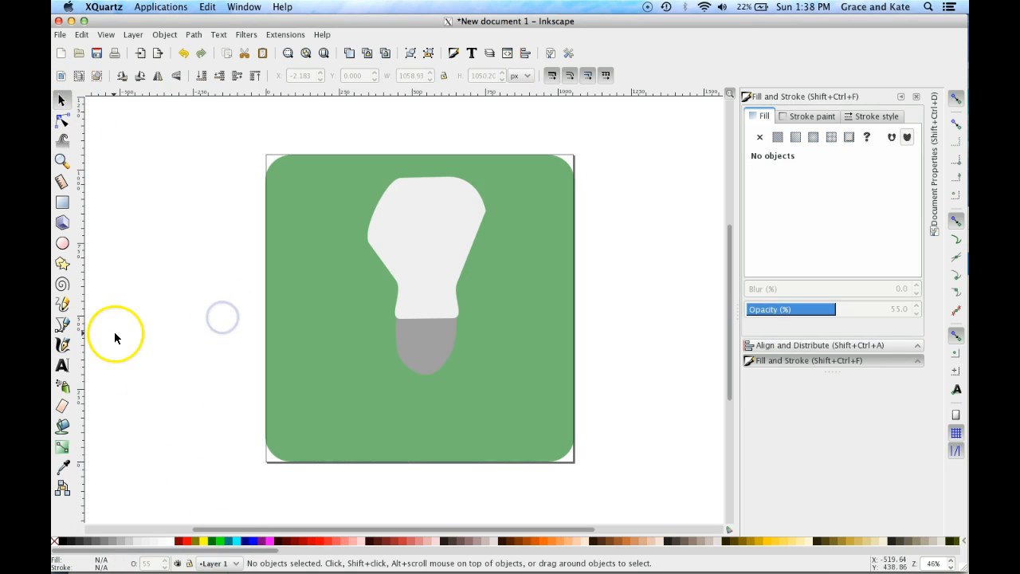
click(59, 386)
click(62, 344)
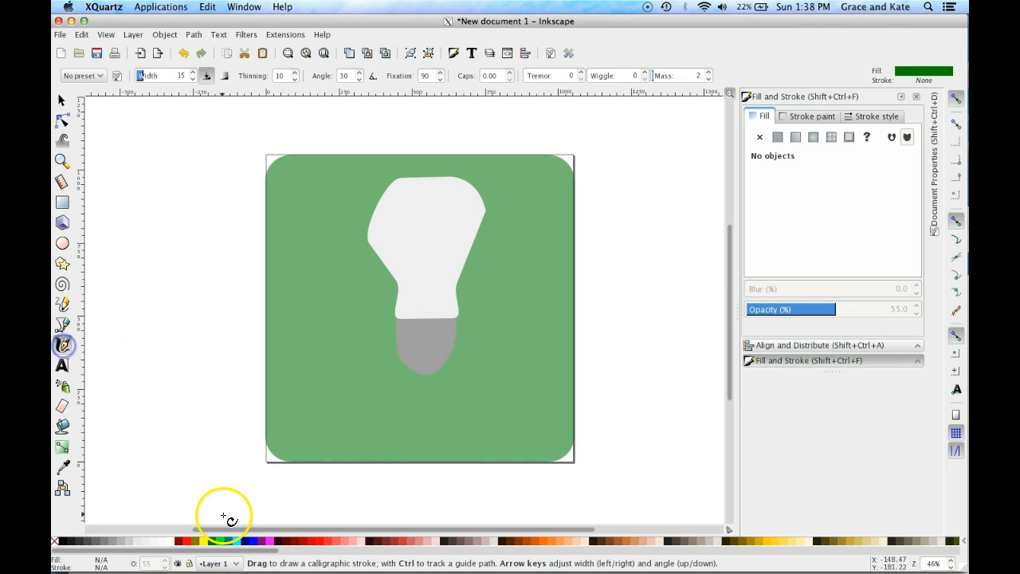
click(67, 542)
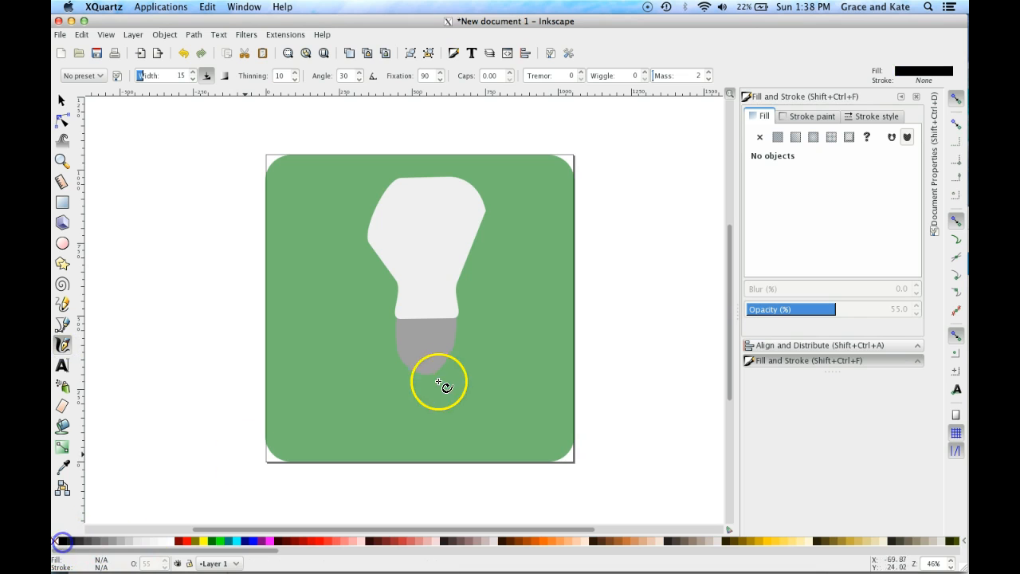
mouse_move(419, 341)
mouse_down()
mouse_move(396, 322)
mouse_move(396, 341)
mouse_up()
mouse_move(429, 374)
mouse_down()
mouse_move(459, 315)
mouse_move(396, 323)
mouse_move(402, 293)
mouse_move(372, 244)
mouse_move(373, 215)
mouse_move(398, 173)
mouse_move(446, 182)
mouse_move(486, 209)
mouse_move(457, 261)
mouse_move(453, 317)
mouse_move(432, 295)
mouse_move(458, 219)
mouse_move(429, 210)
mouse_move(406, 222)
mouse_move(407, 241)
mouse_move(420, 248)
mouse_move(423, 316)
mouse_up()
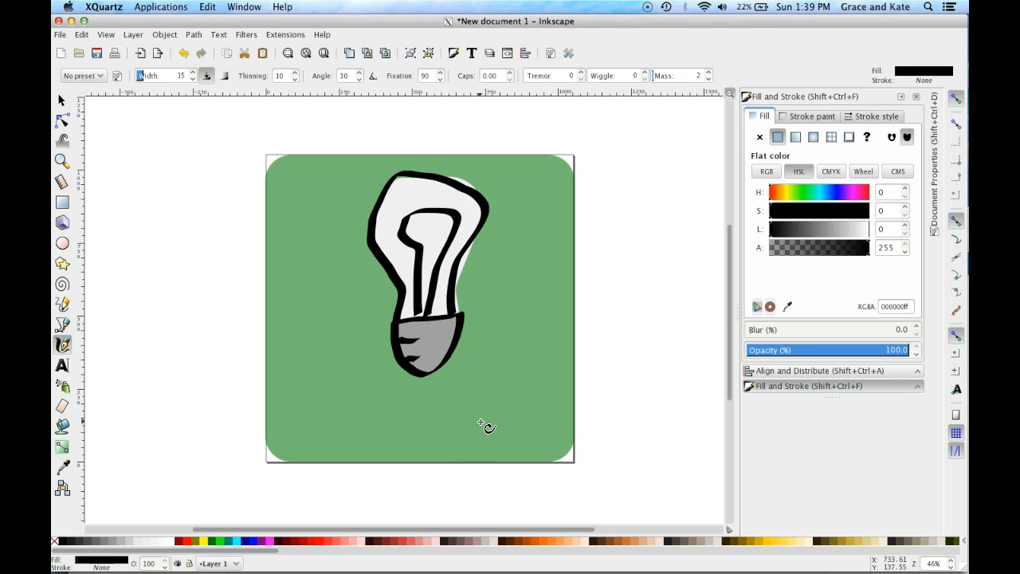
mouse_move(416, 322)
mouse_down()
mouse_move(417, 304)
mouse_move(429, 307)
mouse_up()
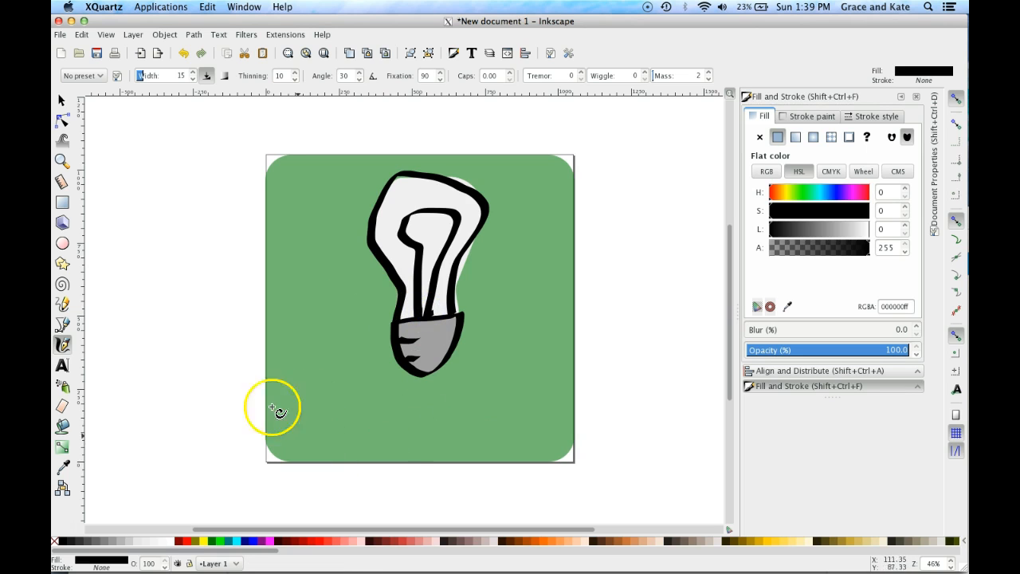
Add the text "Theory_" below the light bulb and enlarge it to about 795 by 197 px.
click(61, 365)
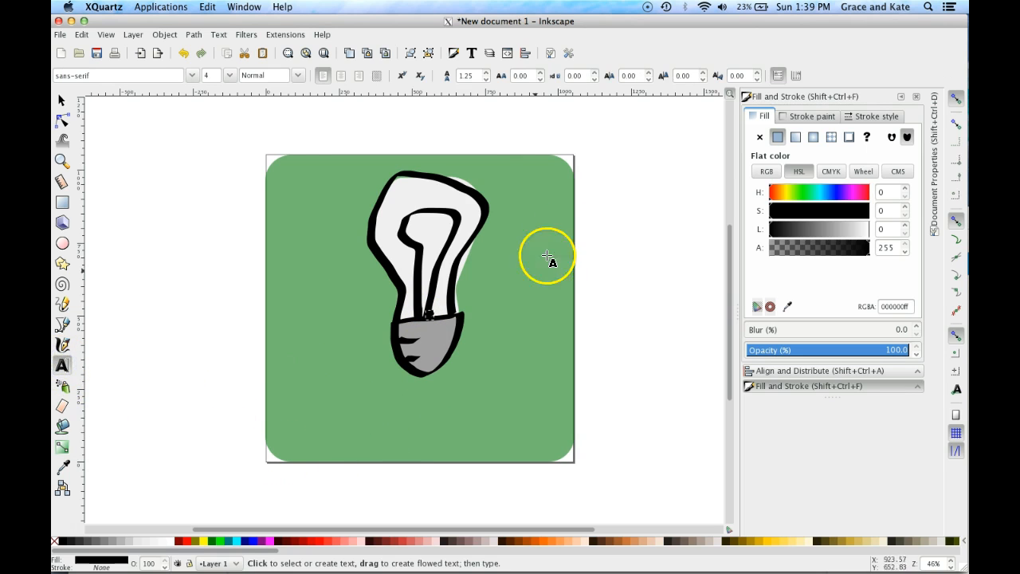
click(310, 439)
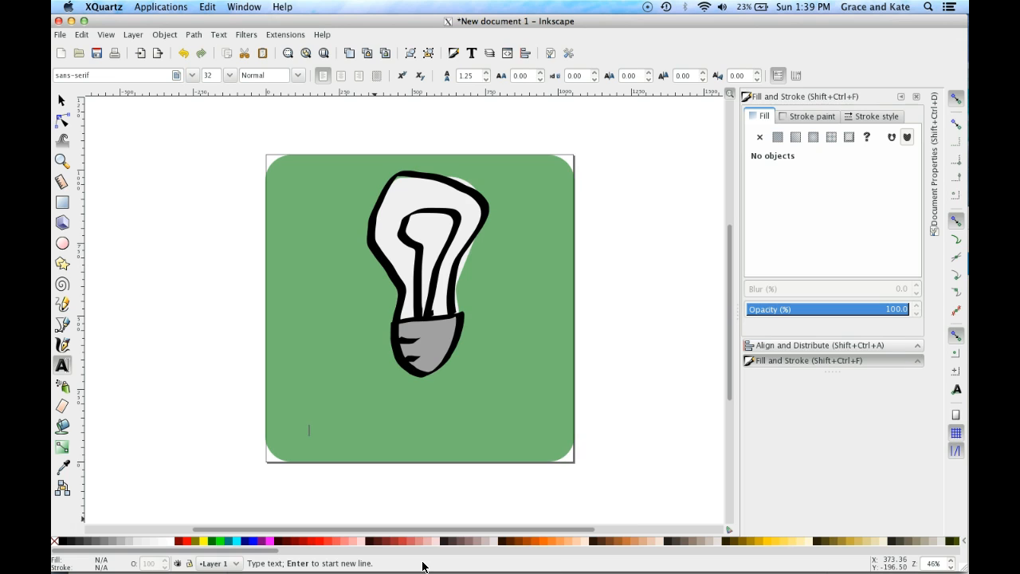
text(Theory)
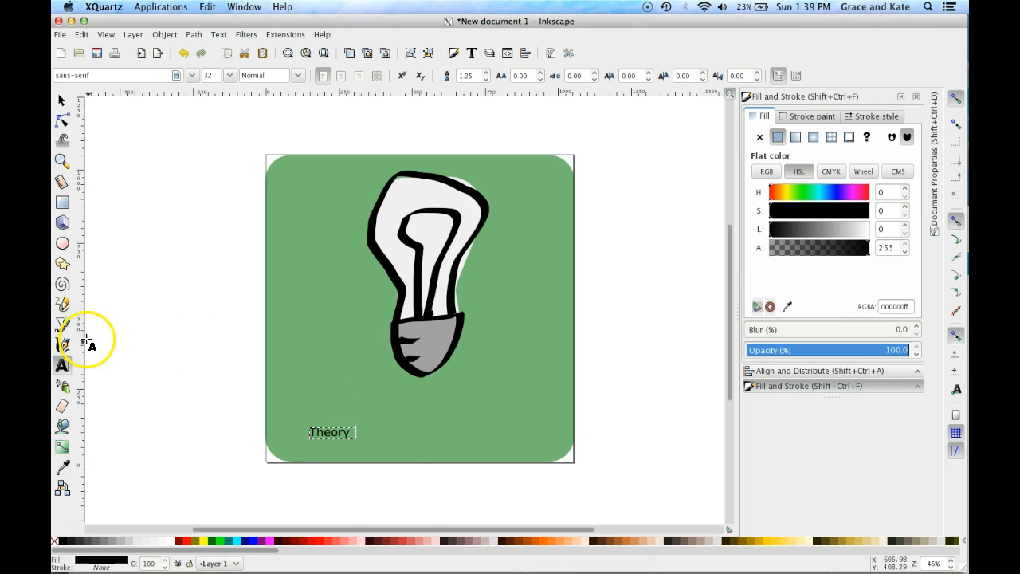
click(61, 100)
drag(362, 425, 547, 380)
mouse_move(422, 409)
mouse_down()
mouse_move(449, 417)
mouse_move(433, 412)
mouse_up()
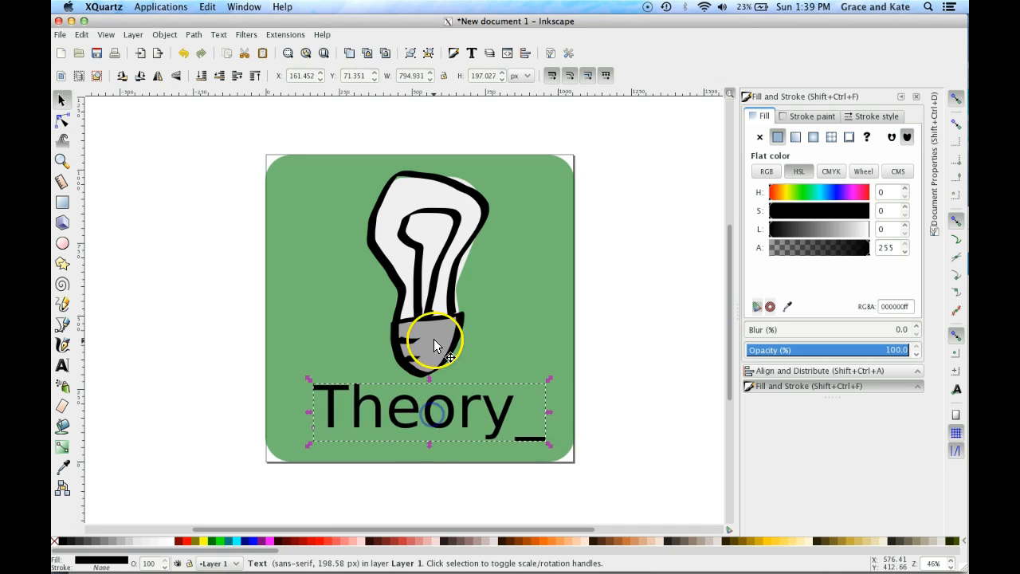
Move the green background slightly to X -6.550 px, Y 2.183 px and deselect it.
click(479, 361)
mouse_move(455, 376)
mouse_down()
mouse_move(408, 265)
mouse_move(457, 377)
mouse_move(459, 367)
mouse_up()
click(633, 415)
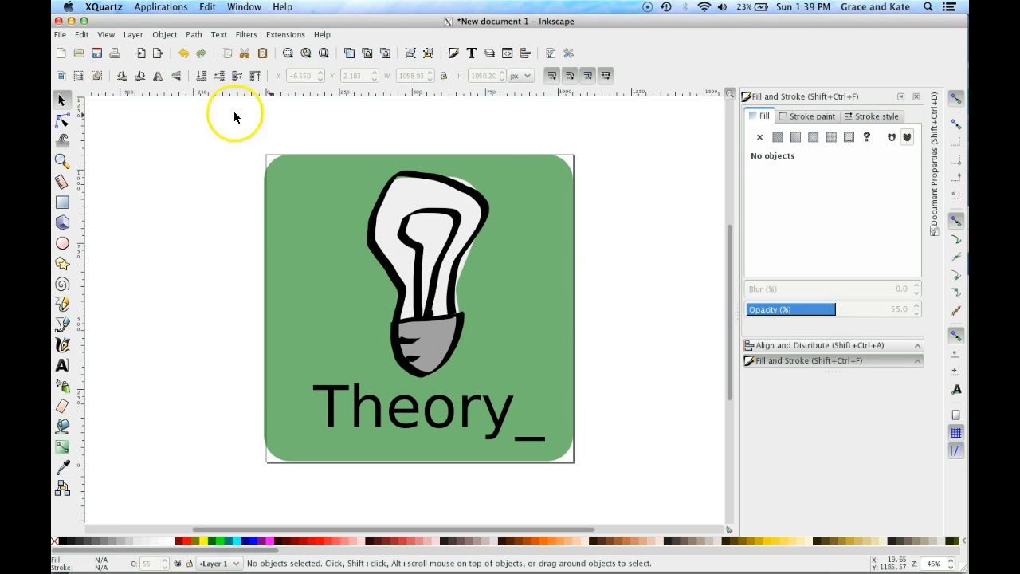
Move the green background rectangle to X -2.183 px, Y 4.367 px.
mouse_move(267, 201)
mouse_down()
mouse_move(289, 215)
mouse_move(271, 205)
mouse_move(280, 203)
mouse_up()
click(458, 28)
click(574, 257)
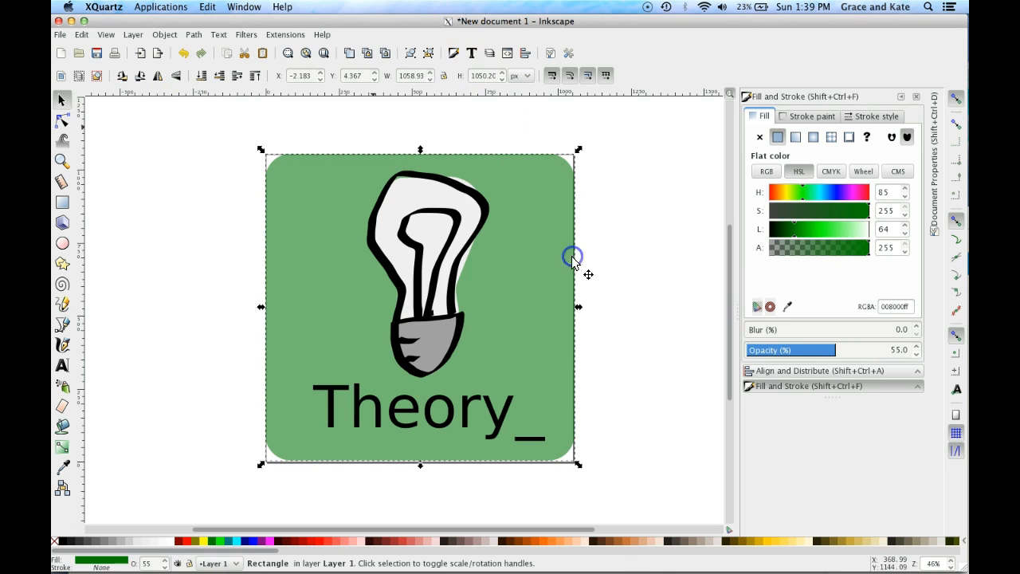
click(659, 135)
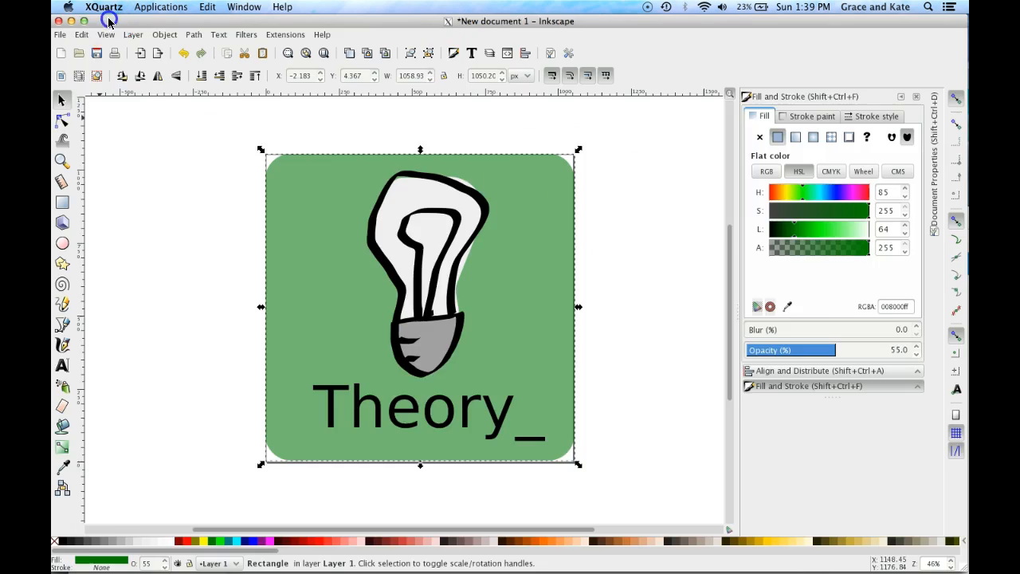
Switch to Chrome and bring the window with the Scratch profile page fully into view.
drag(104, 19, 378, 73)
double_click(240, 208)
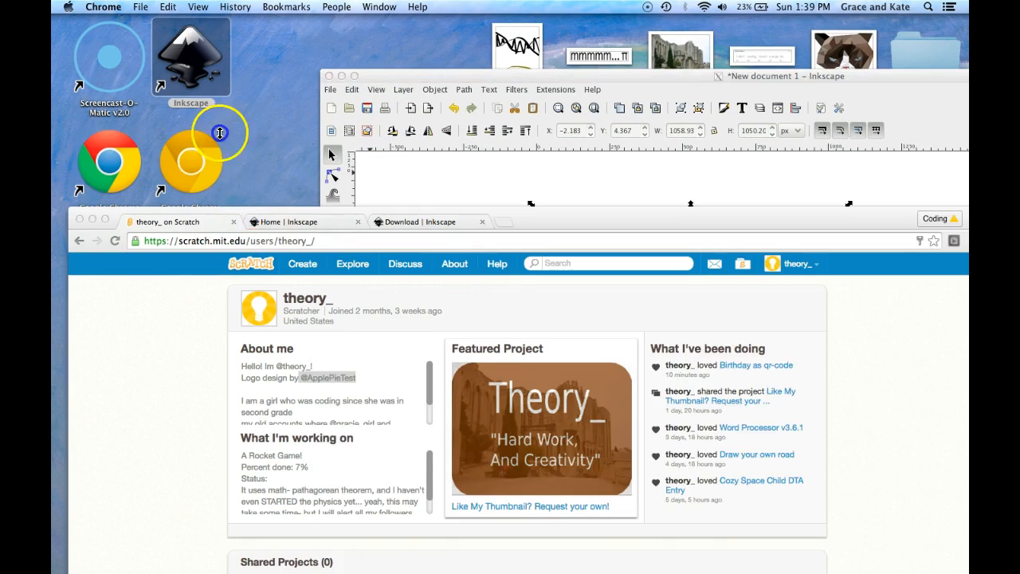
click(598, 76)
drag(598, 74, 591, 31)
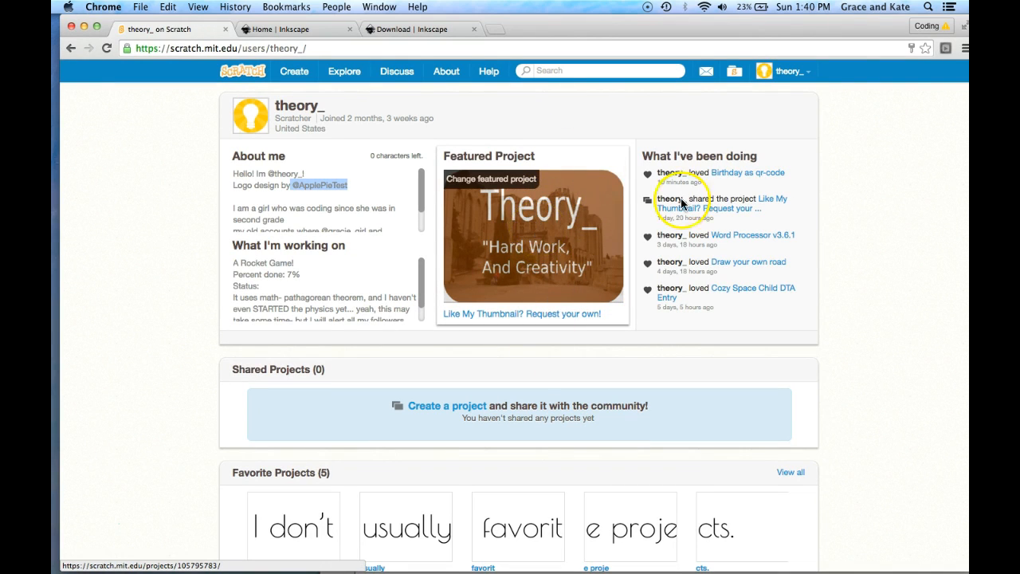
Open the project "Like My Thumbnail? Request your own!" from My Stuff to show its thumbnail design.
click(785, 71)
click(724, 120)
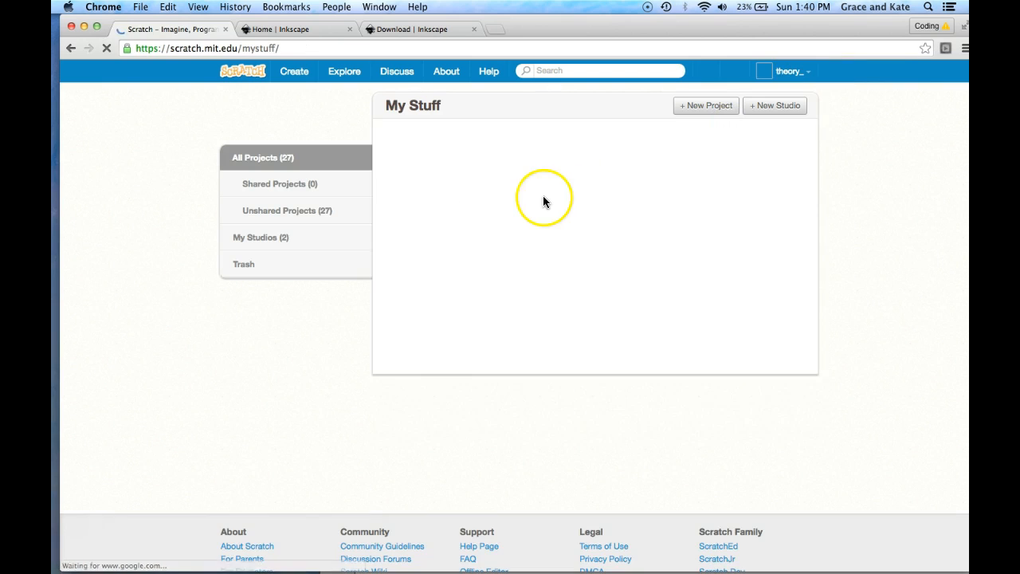
scroll(463, 351, down, 5)
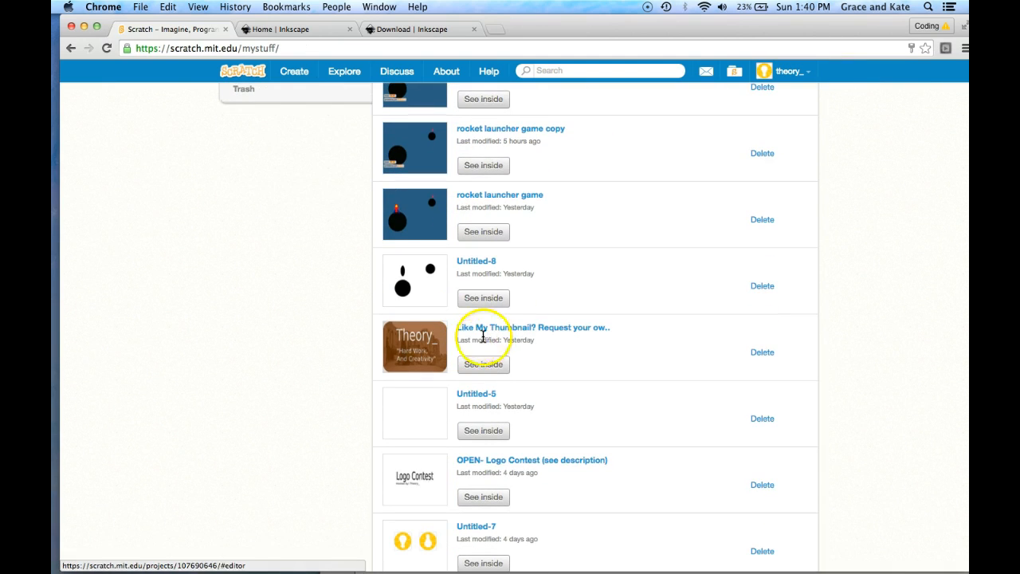
click(494, 328)
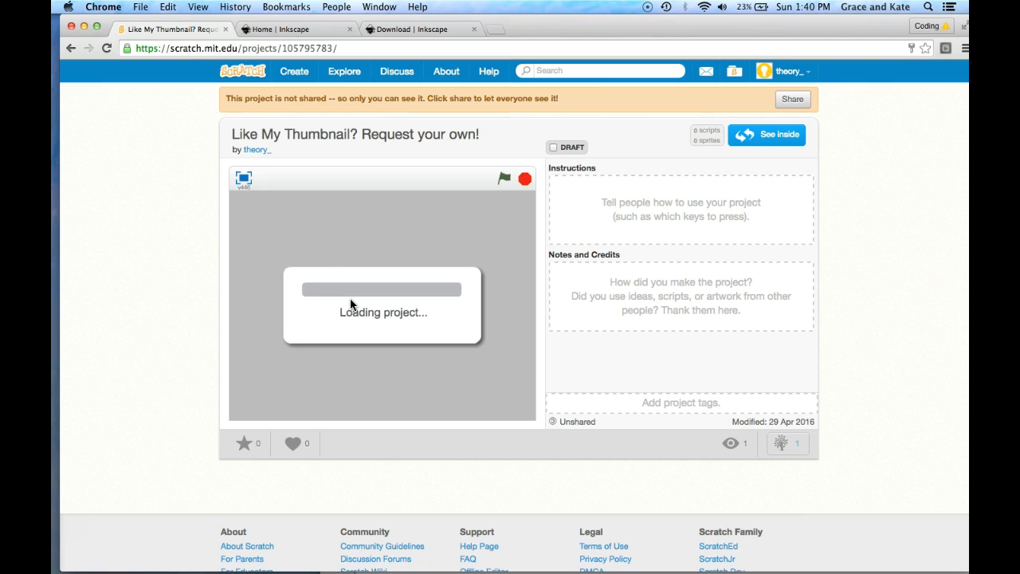
click(354, 260)
click(386, 305)
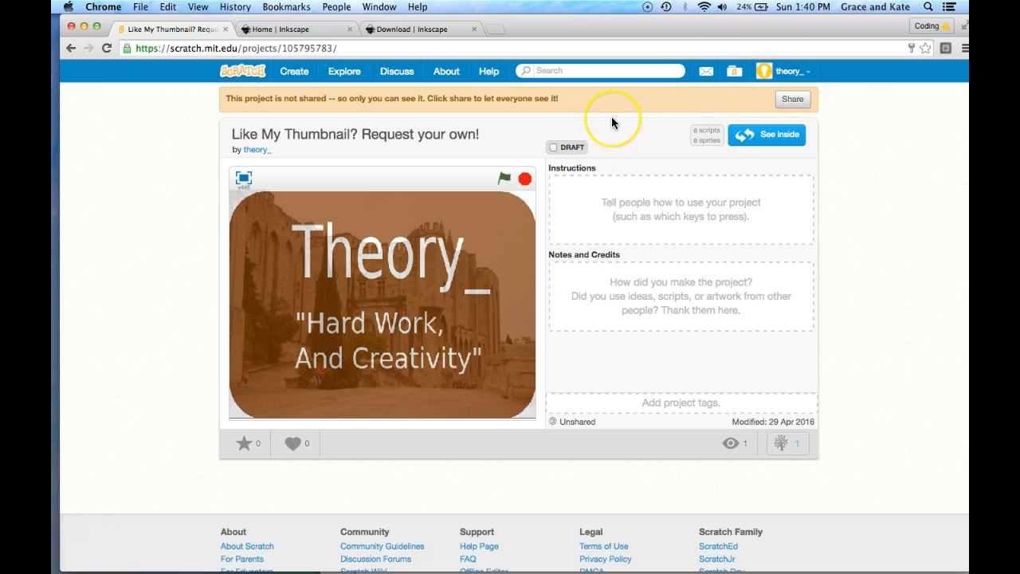
Return to Inkscape, align the green background with the page at X 0, Y 0 px, and deselect it.
drag(629, 24, 598, 119)
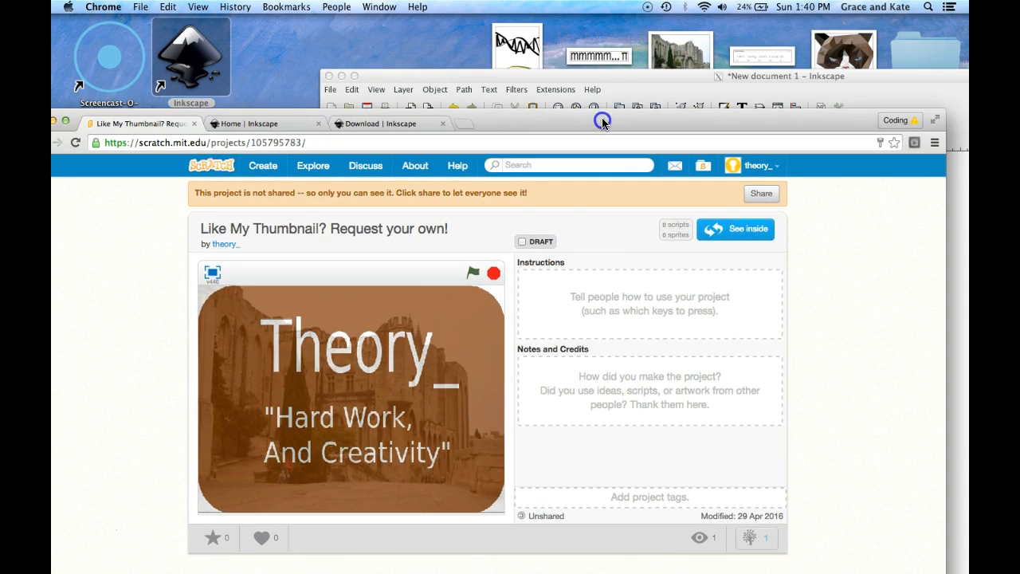
click(584, 67)
mouse_move(585, 67)
mouse_down()
mouse_move(574, 27)
mouse_move(329, 7)
mouse_up()
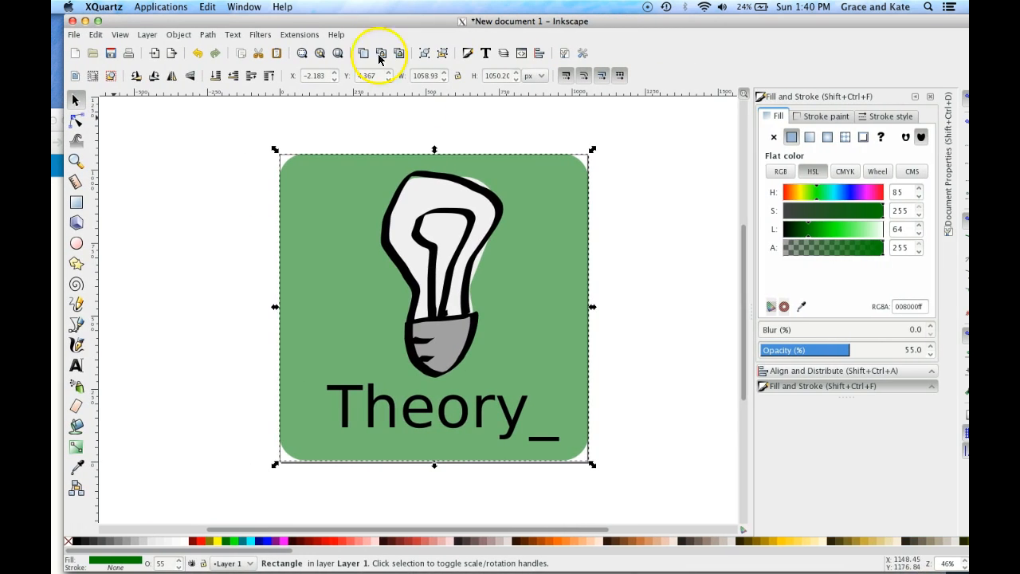
drag(525, 194, 527, 197)
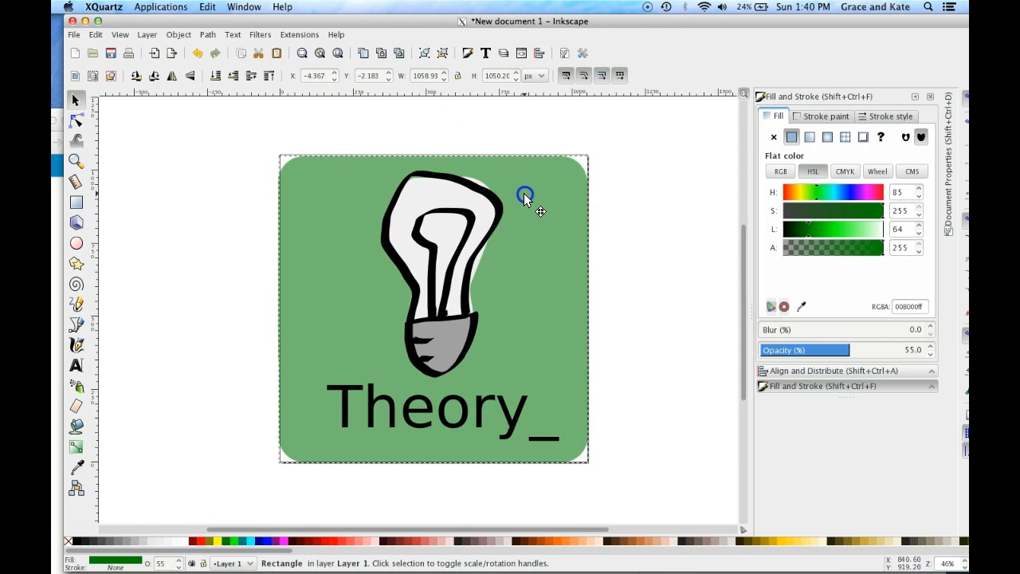
click(658, 375)
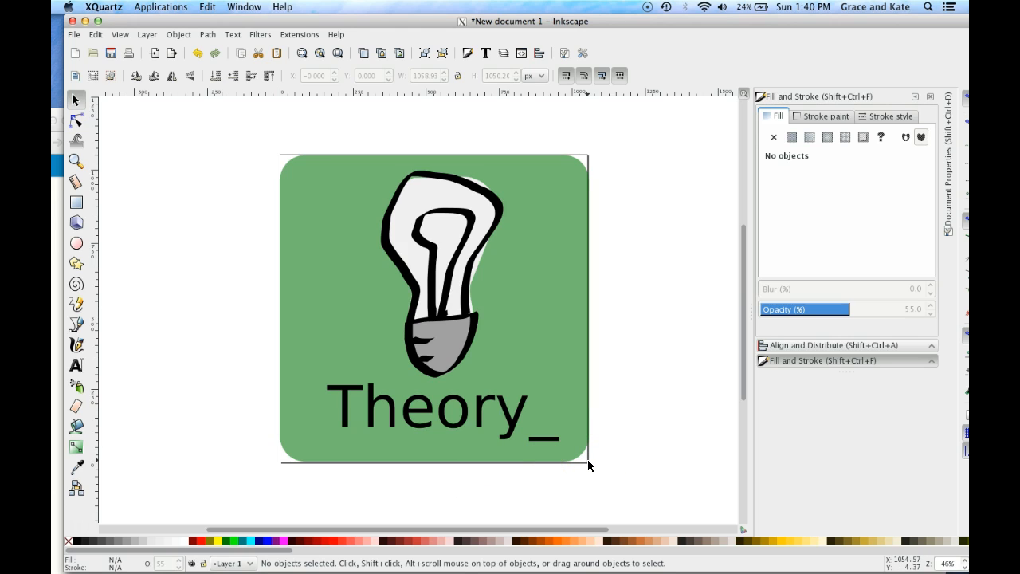
Save the logo as drawing-3.png in the Cairo PNG format.
click(73, 34)
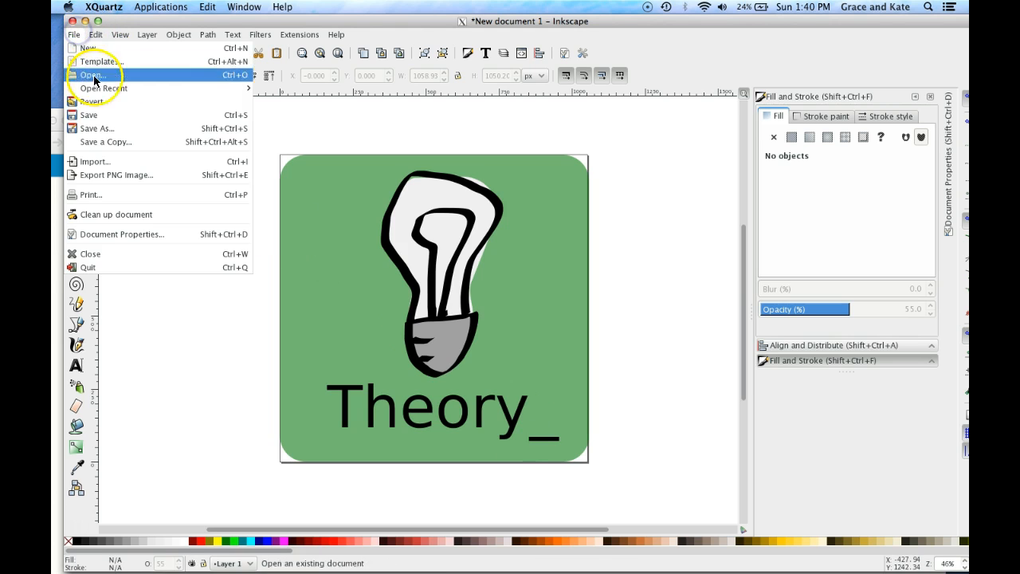
click(128, 129)
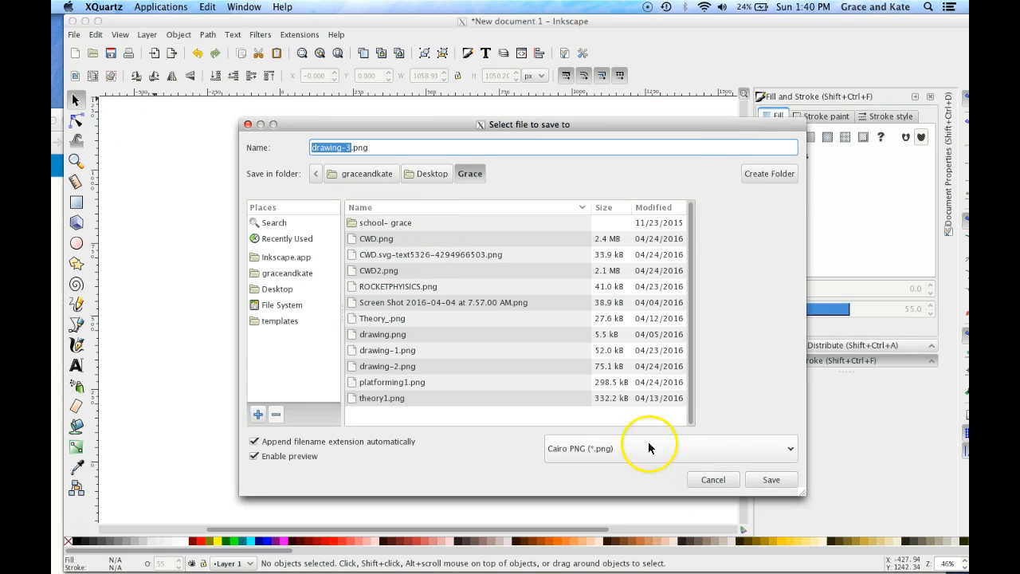
click(770, 480)
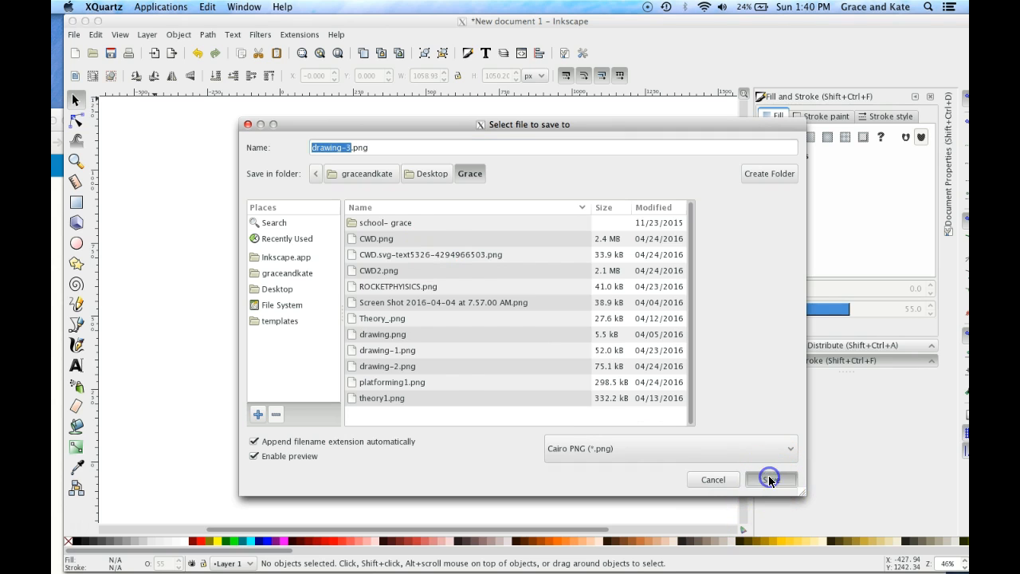
key(shift)
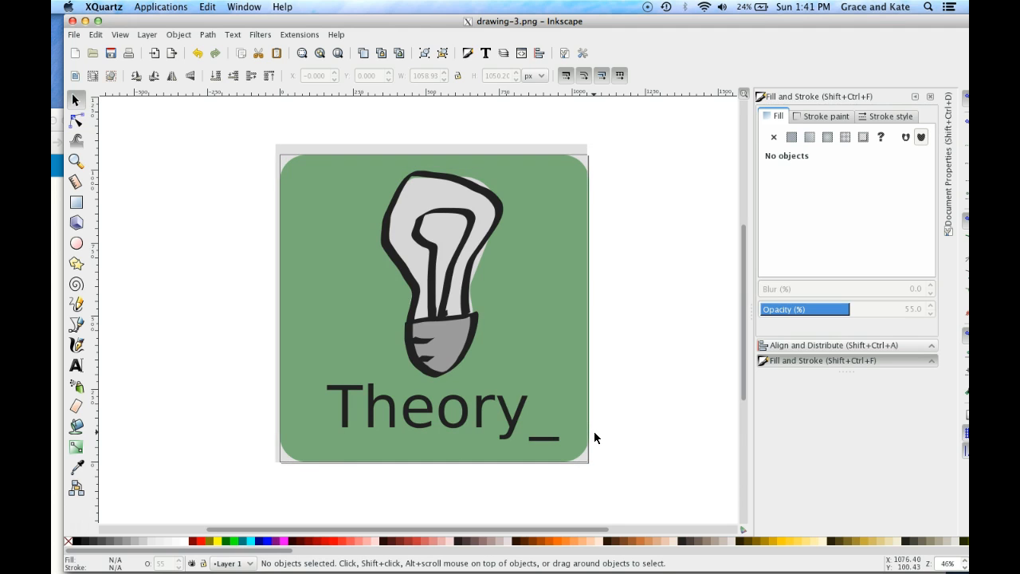
Switch to Chrome and open the account's own Scratch profile page.
drag(272, 24, 455, 87)
drag(191, 110, 192, 39)
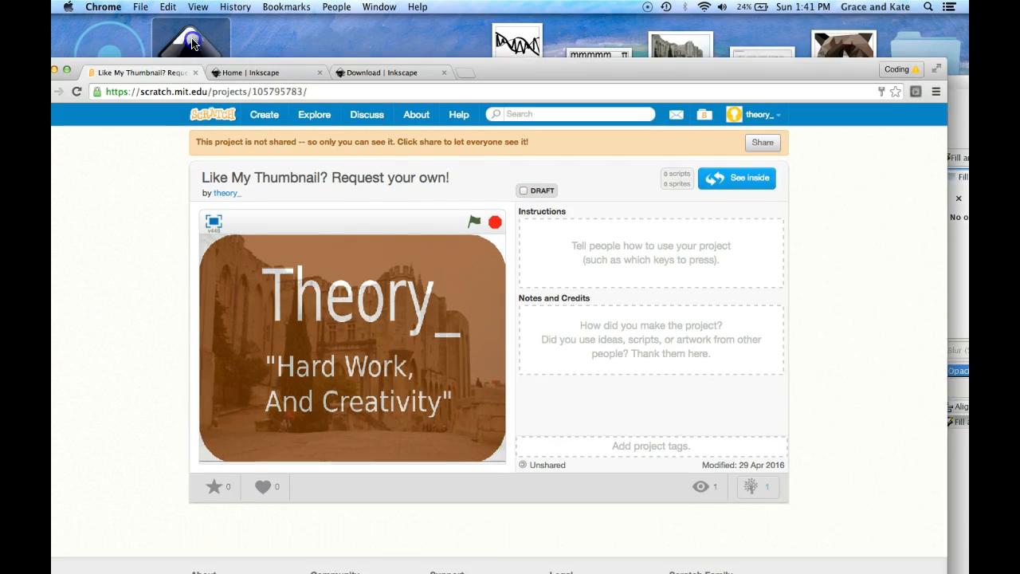
click(752, 68)
click(722, 90)
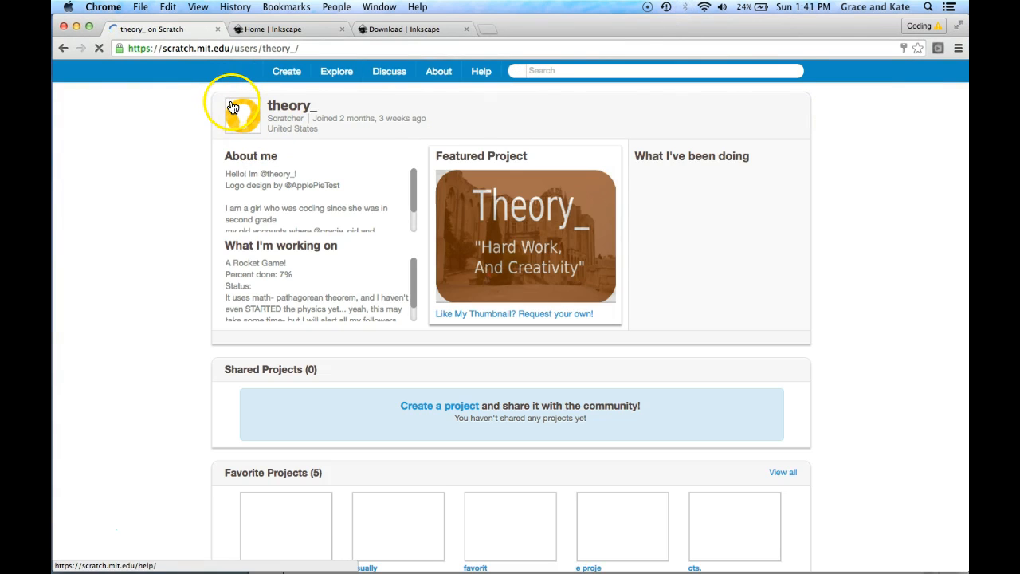
Replace the Scratch profile picture with the saved light bulb logo file.
click(238, 110)
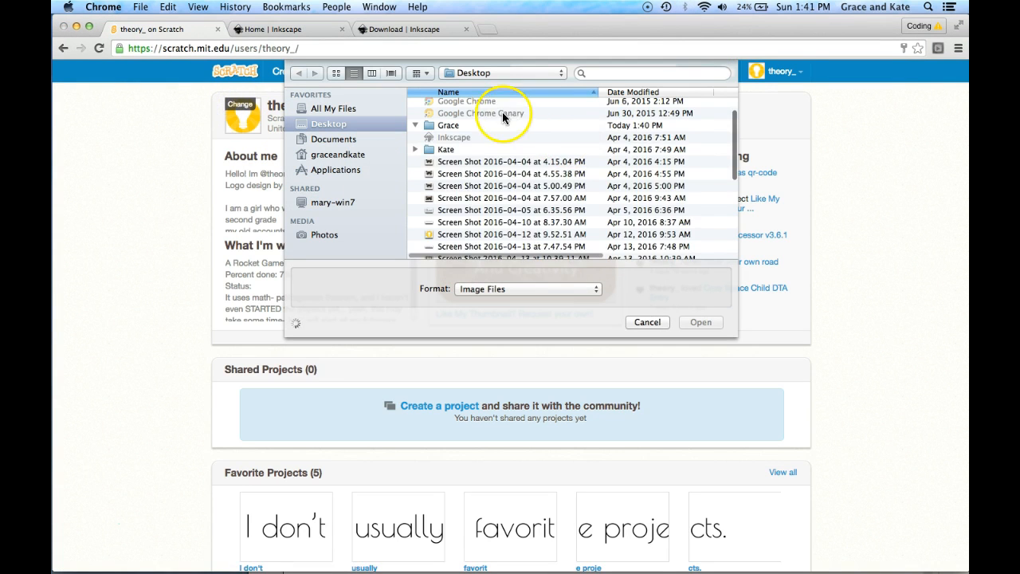
scroll(502, 118, down, 15)
scroll(486, 237, up, 5)
click(456, 164)
click(701, 322)
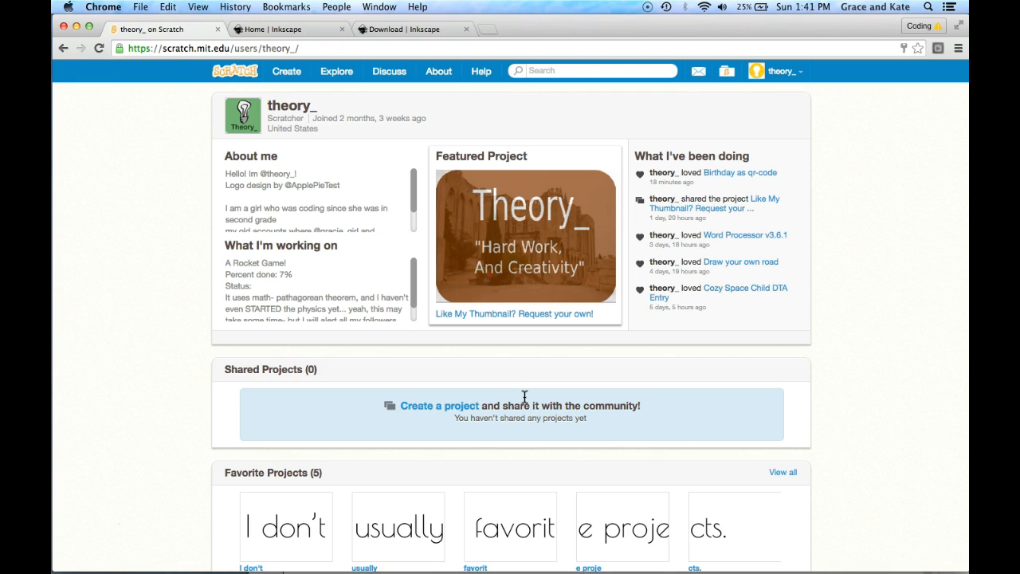
Open the account options on the Scratch site.
click(777, 71)
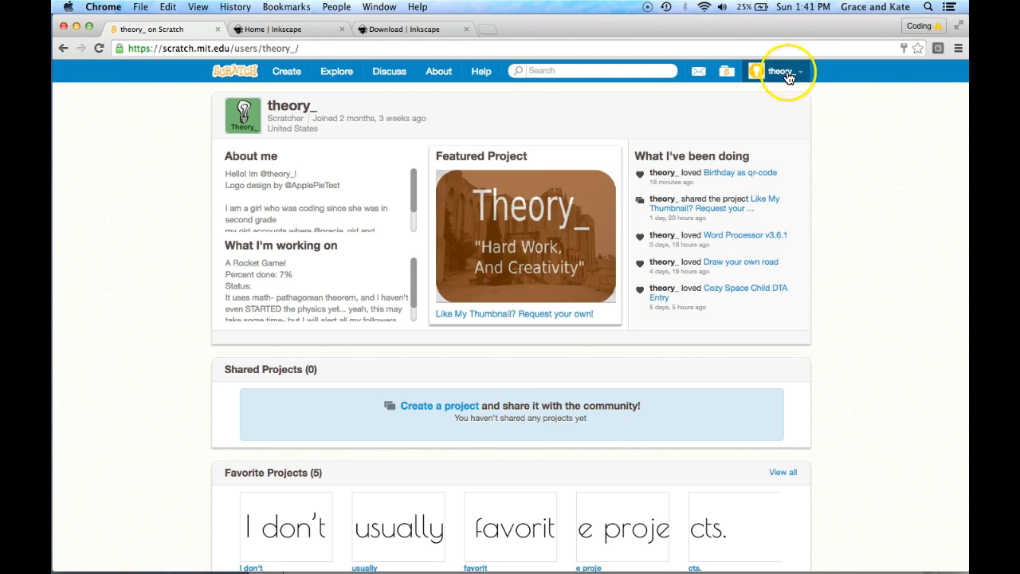